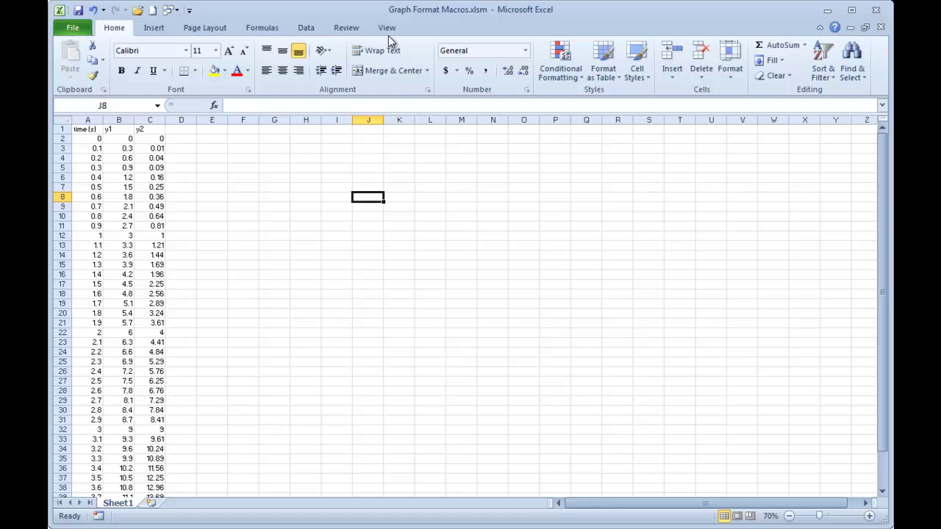
Step: Enable the Developer tab through the Customize the Ribbon settings
right_click(351, 29)
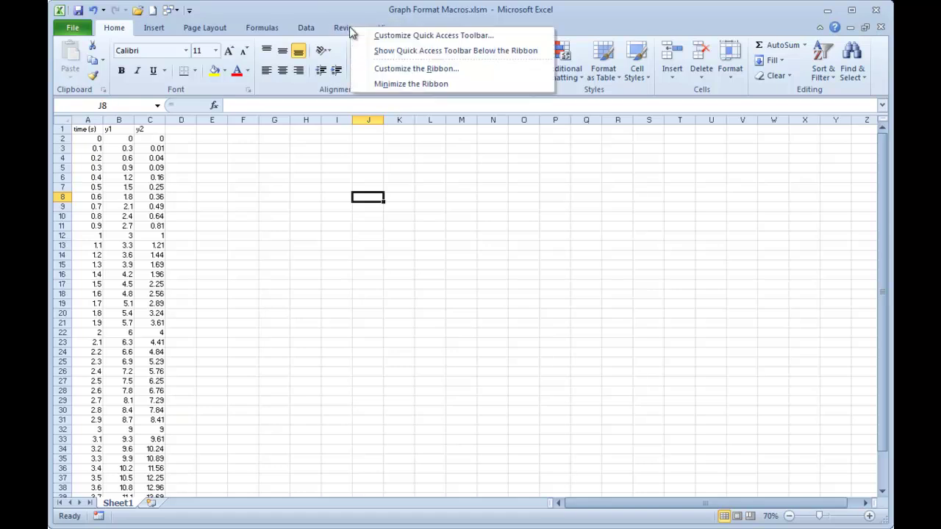
click(382, 70)
click(566, 278)
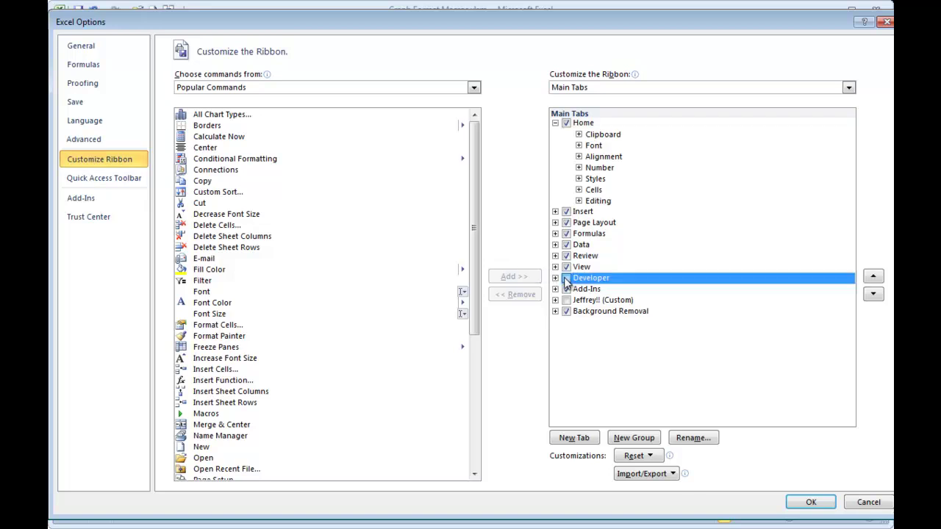
click(806, 504)
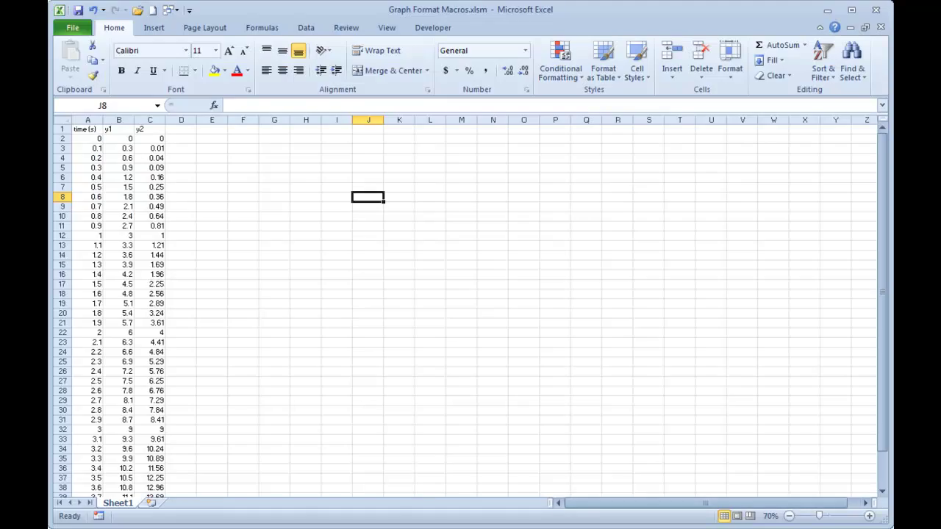
Step: Open the Visual Basic editor and expand Modules to select FmtDoc21May2011
click(437, 29)
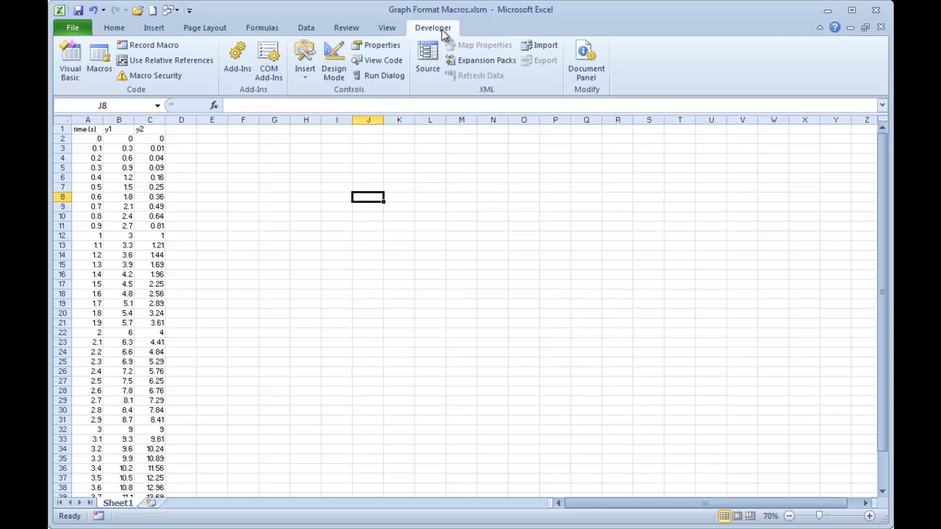
click(70, 58)
drag(254, 25, 240, 22)
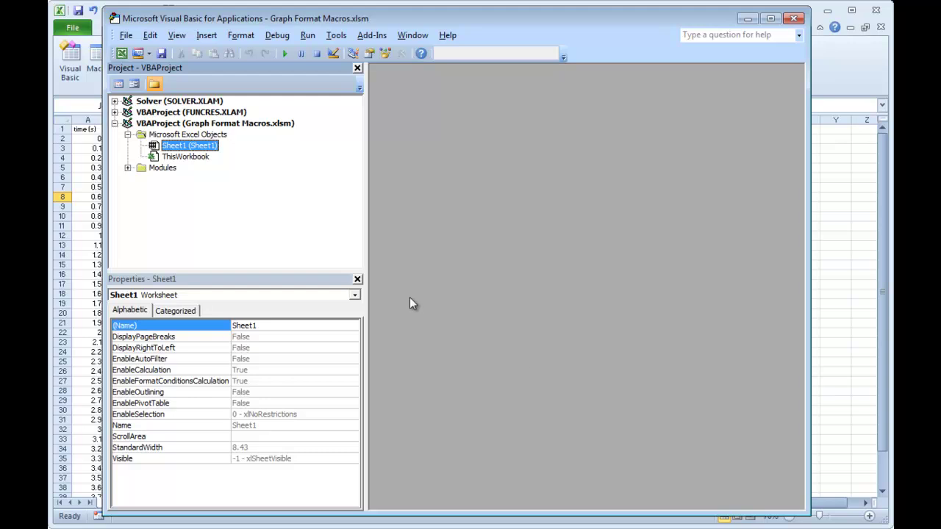
click(127, 167)
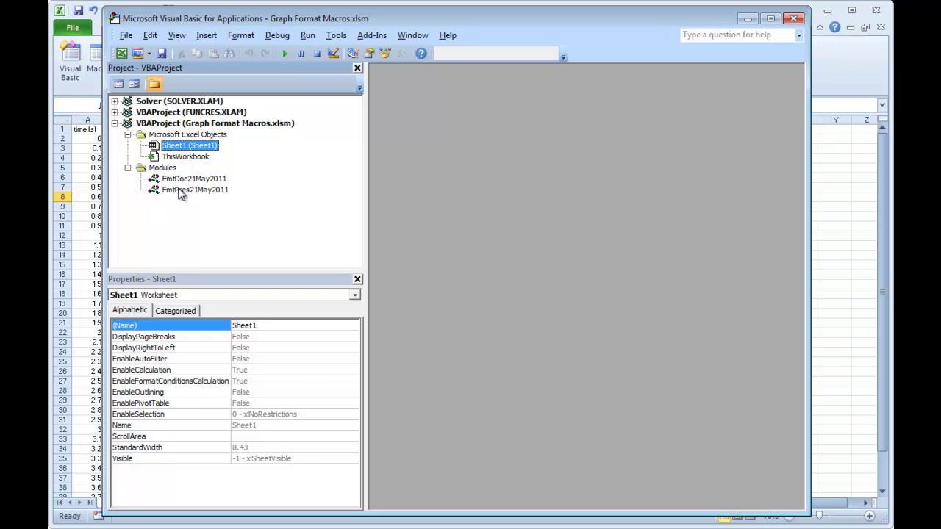
click(175, 179)
Step: Open FmtDoc21May2011 and scroll through the FmtChart_Document macro's chart formatting code
double_click(195, 179)
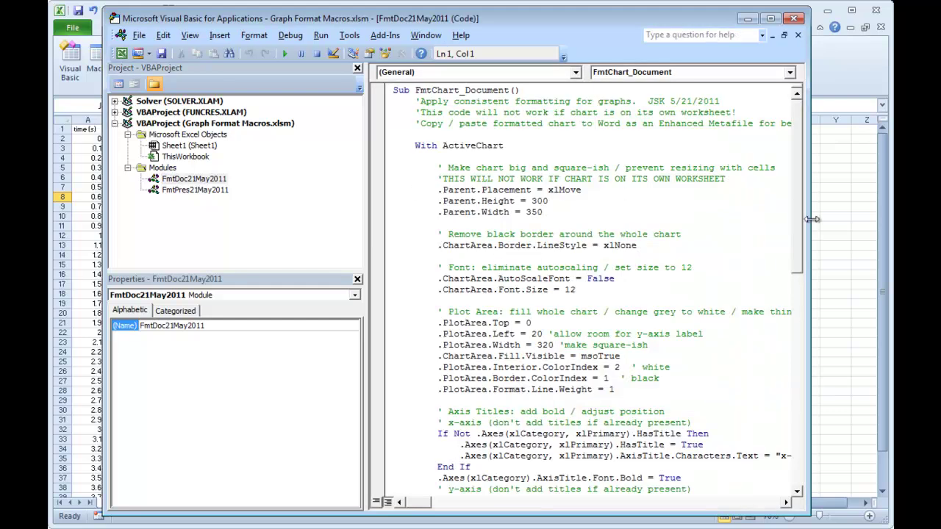
scroll(799, 205, down, 1)
scroll(797, 191, up, 1)
scroll(797, 192, down, 2)
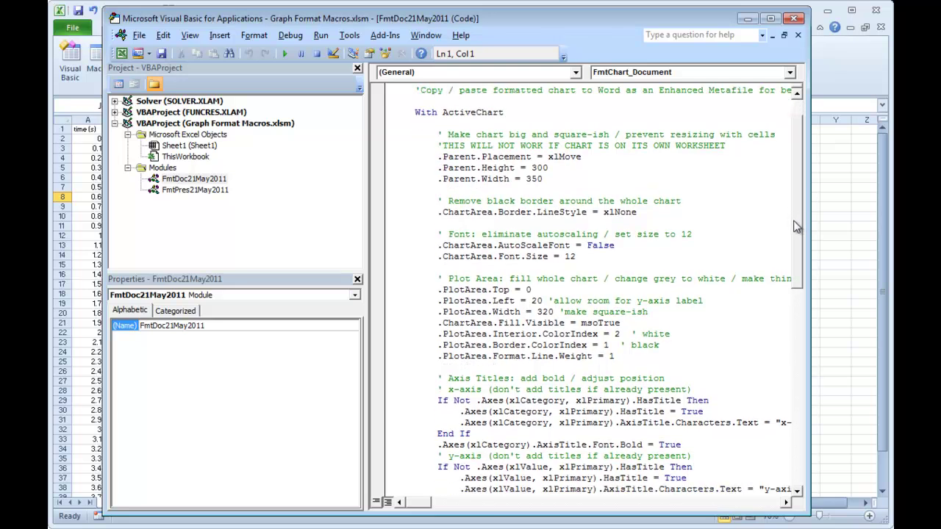
scroll(794, 191, up, 2)
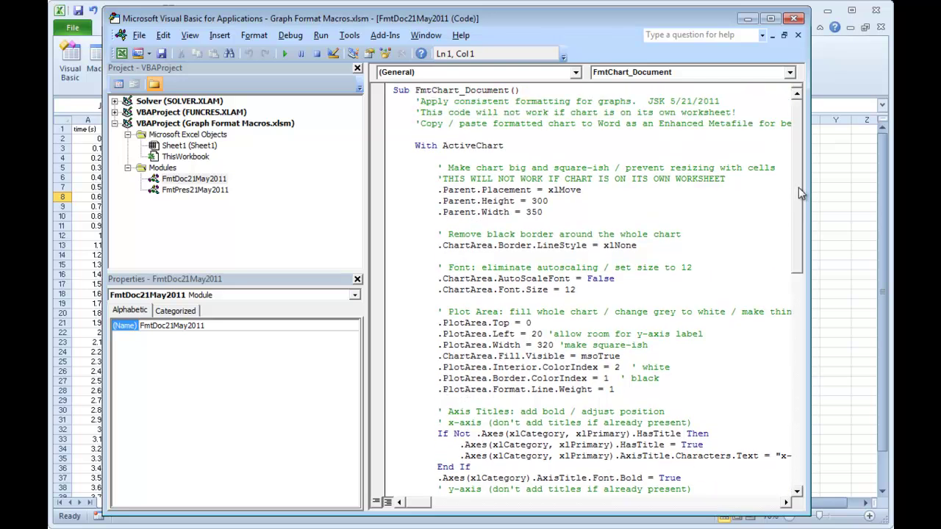
scroll(798, 185, down, 1)
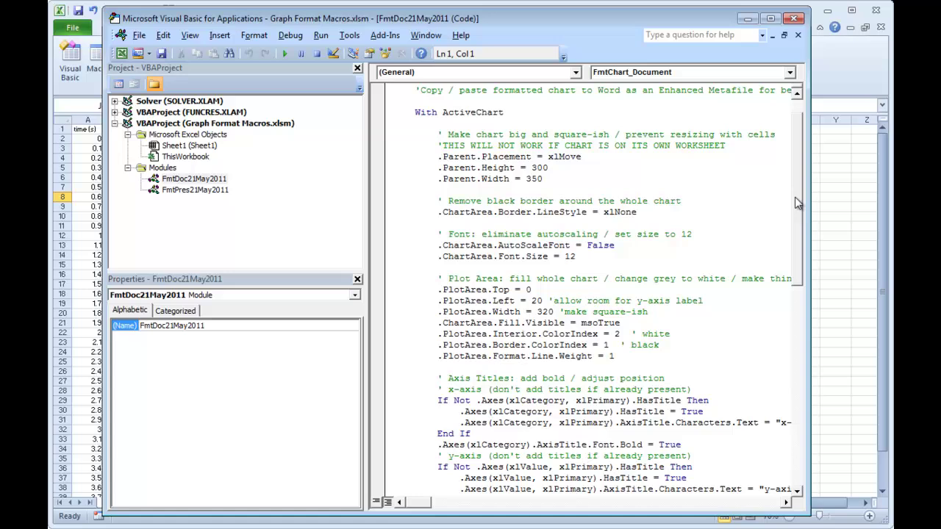
scroll(794, 180, up, 1)
scroll(791, 199, down, 3)
scroll(789, 224, down, 2)
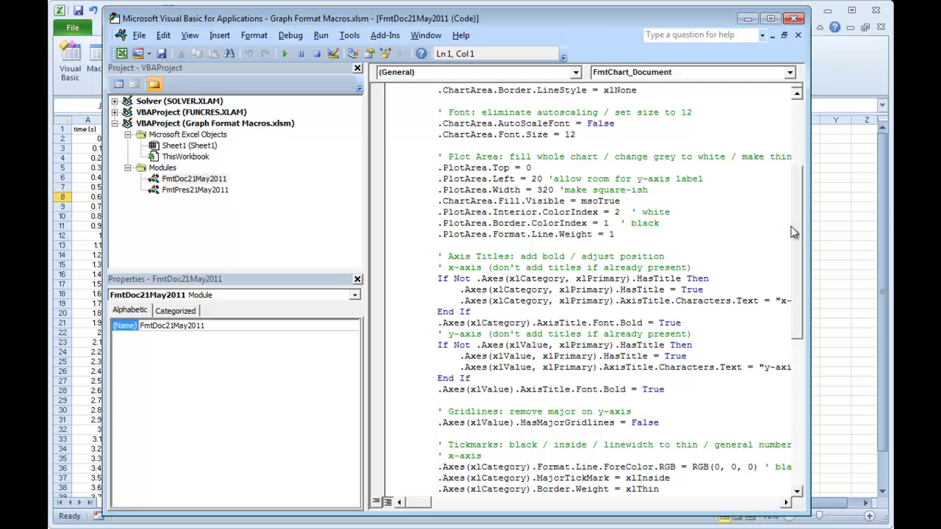
drag(796, 225, 786, 348)
scroll(787, 343, up, 13)
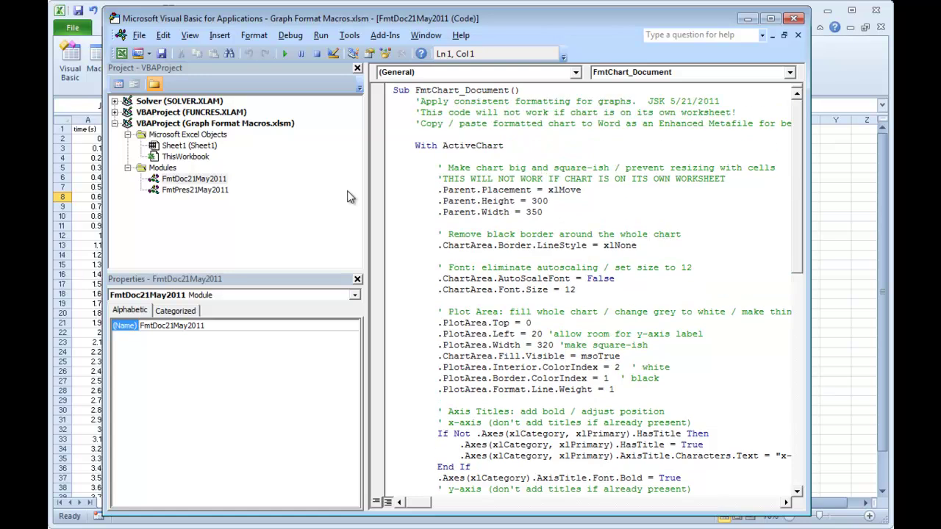
Step: Open FmtPres21May2011 and review FmtChart_Presentation, which sizes charts 500 by 550 with 30-point font
double_click(193, 191)
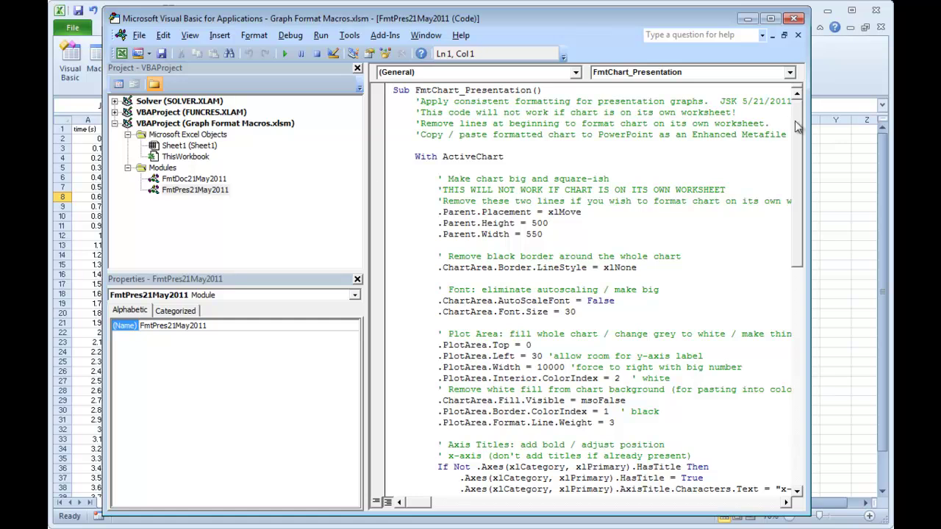
scroll(785, 168, down, 3)
scroll(785, 168, up, 4)
scroll(785, 221, down, 9)
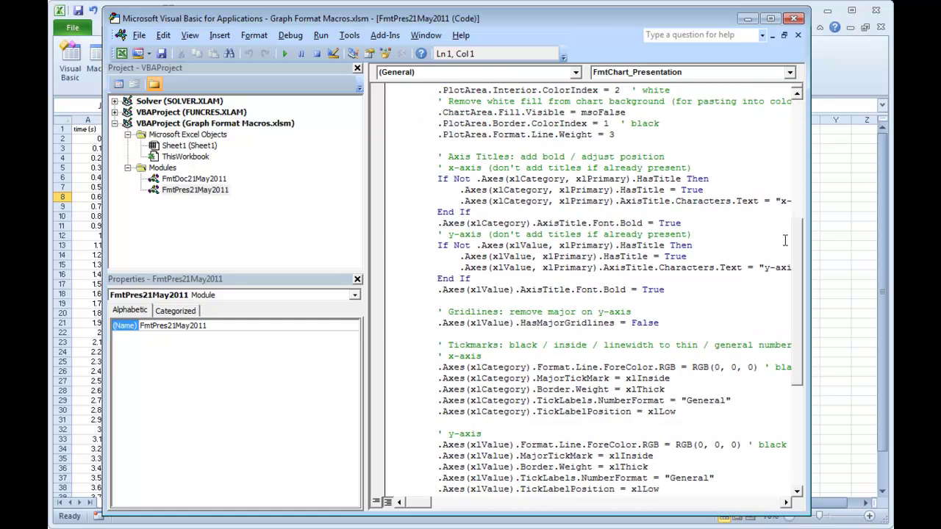
scroll(794, 247, up, 9)
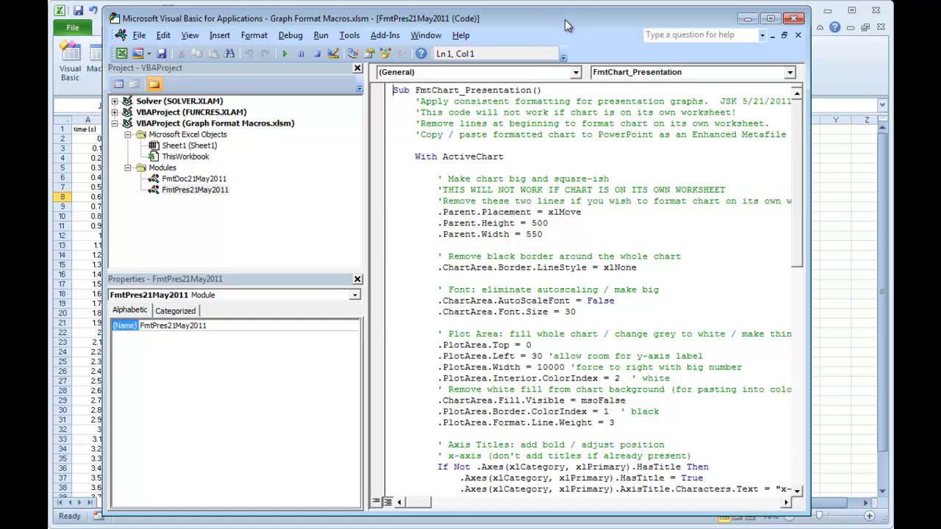
Step: Toggle between the VBA editor and the worksheet with Alt+F11, ending on the data sheet
key(alt+F11)
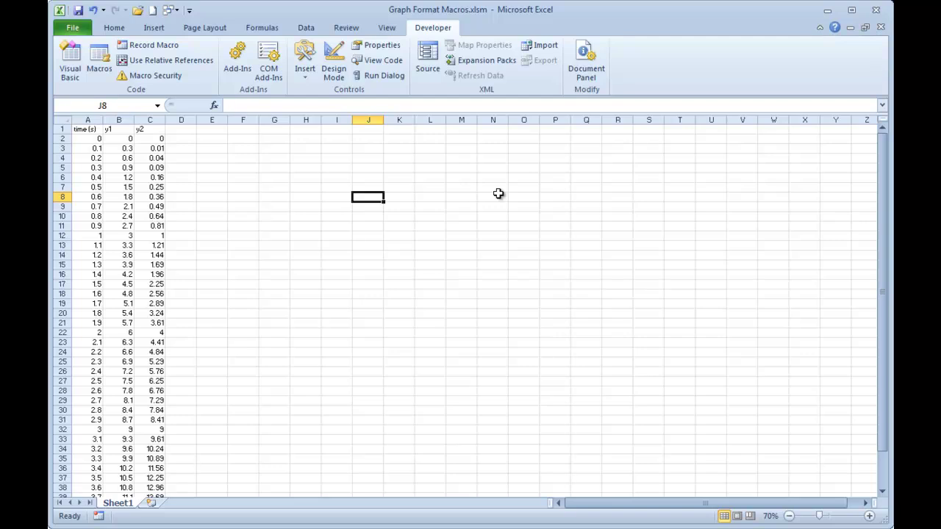
key(alt+F11)
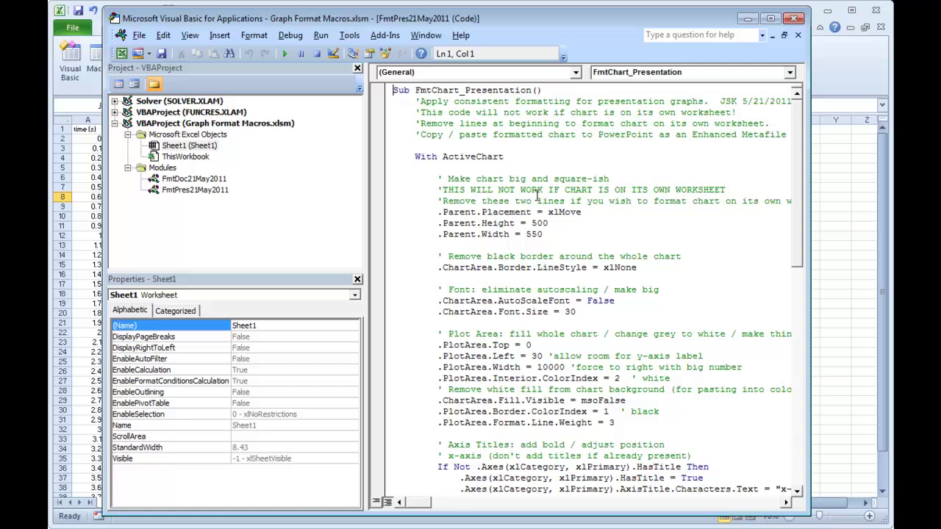
key(alt+F11)
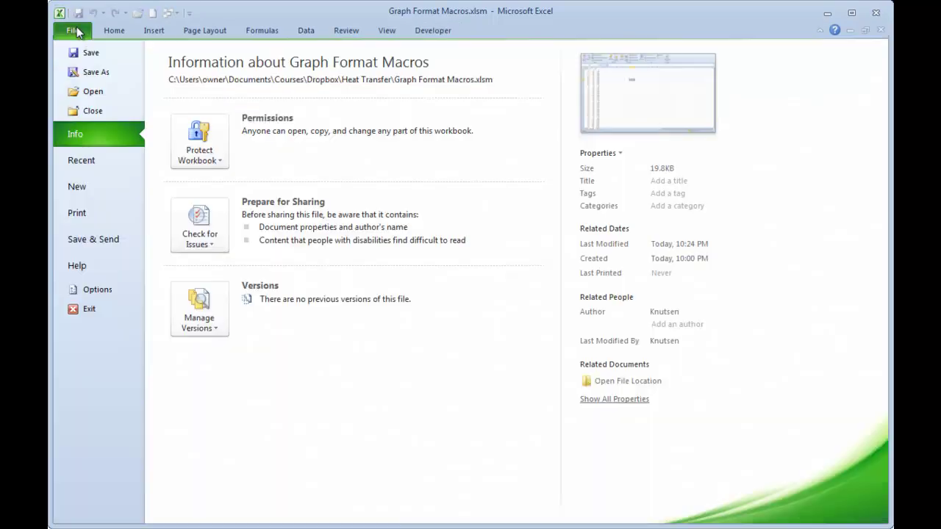
Step: Open Other Spreadsheet.xlsx via File > Open, showing its blank Sheet1
click(80, 29)
click(93, 91)
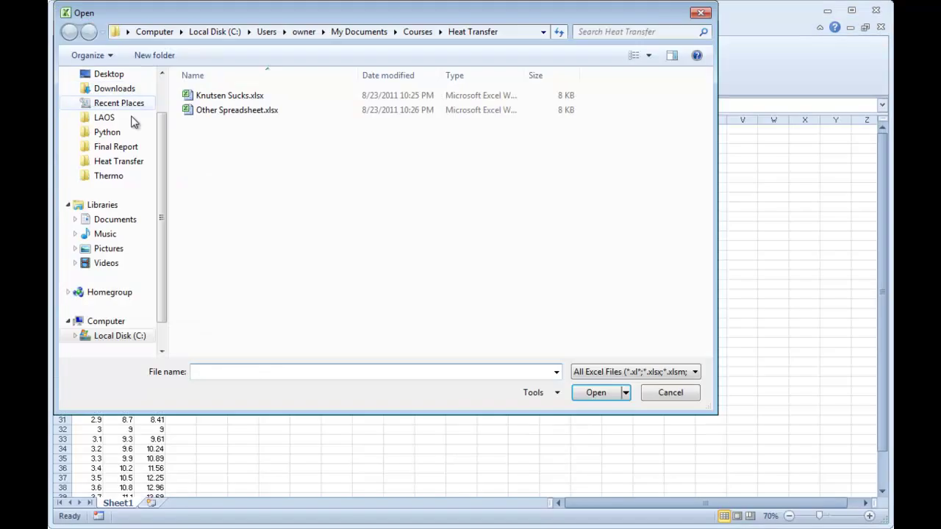
click(238, 116)
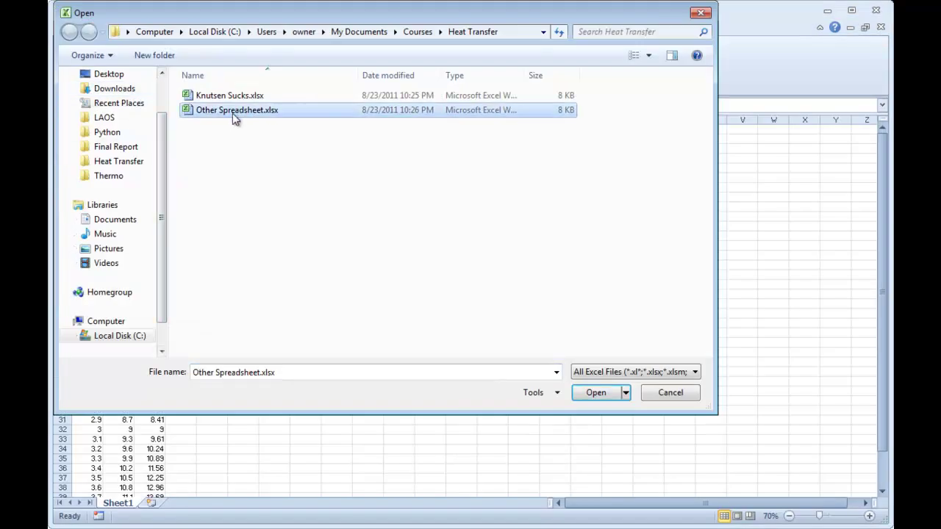
click(598, 392)
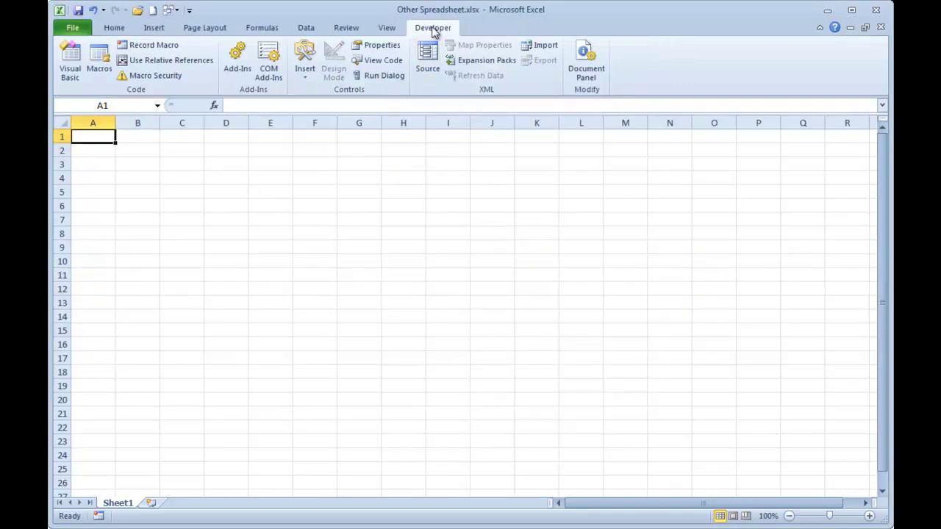
Step: In the VBA editor, copy FmtDoc21May2011 and FmtPres21May2011 into the Other Spreadsheet project
click(70, 62)
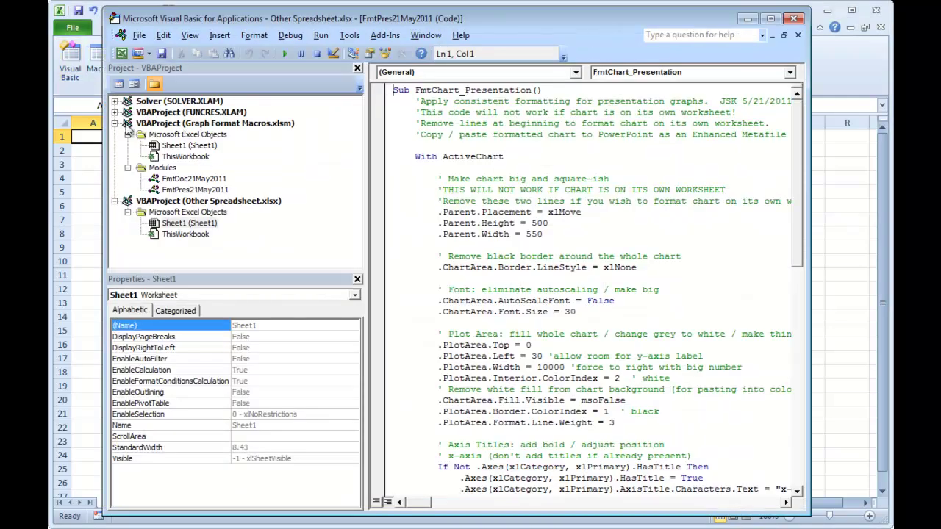
click(115, 124)
click(115, 135)
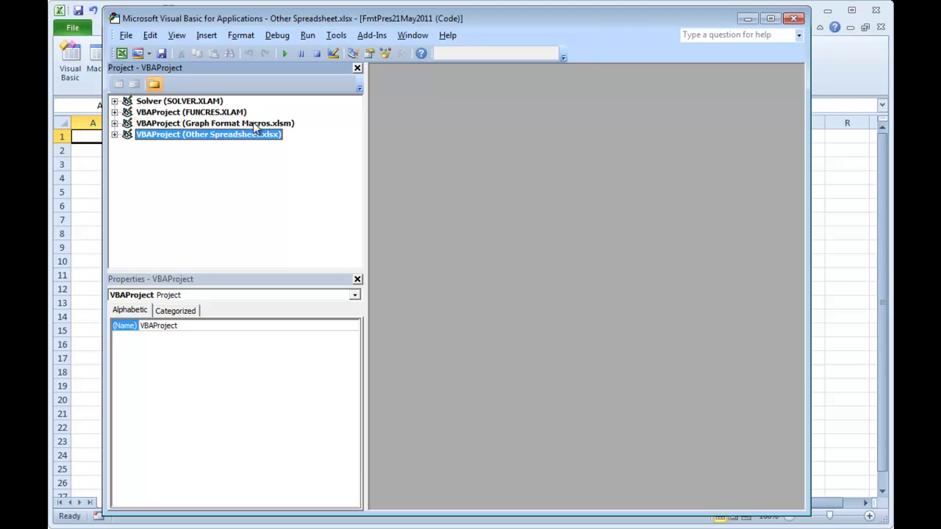
click(115, 124)
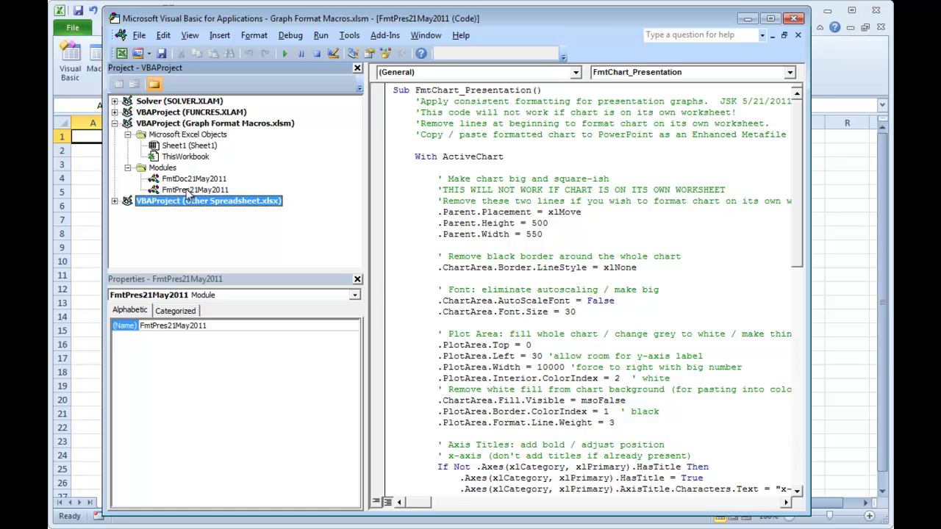
click(115, 202)
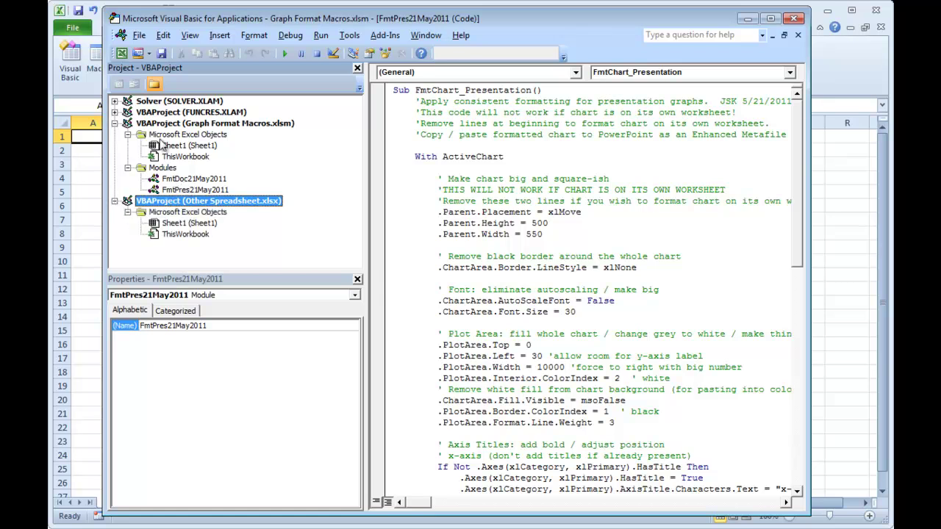
drag(183, 180, 186, 209)
click(178, 193)
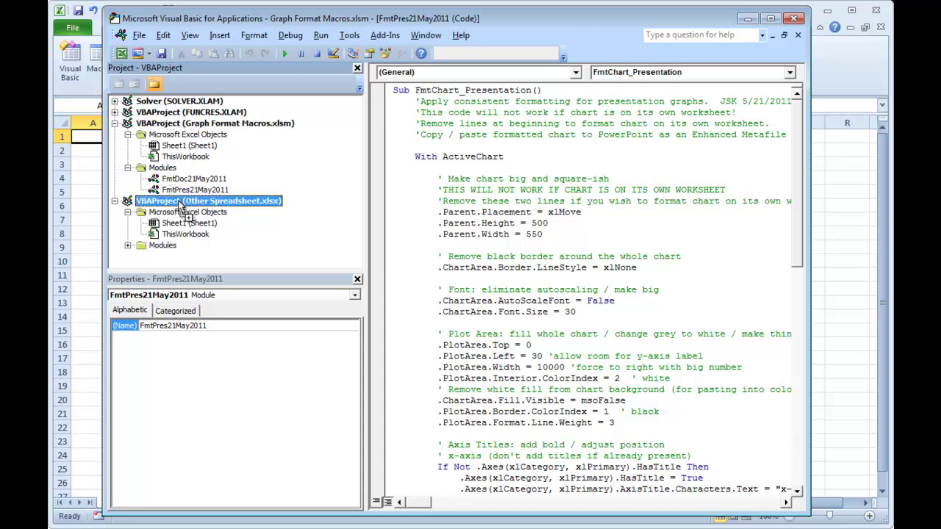
click(128, 247)
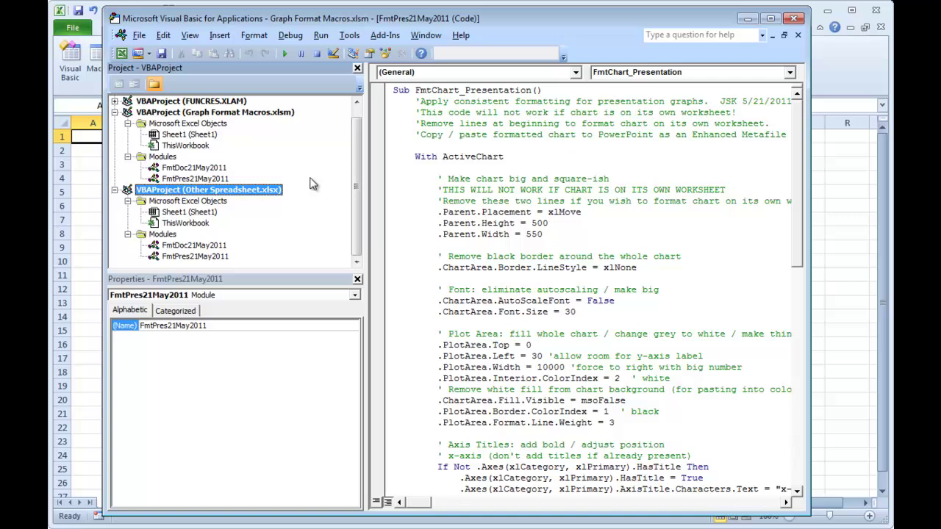
Step: Back on the sheet, save as Other Spreadsheet.xlsm with type Excel Macro-Enabled Workbook
key(alt+F11)
click(243, 190)
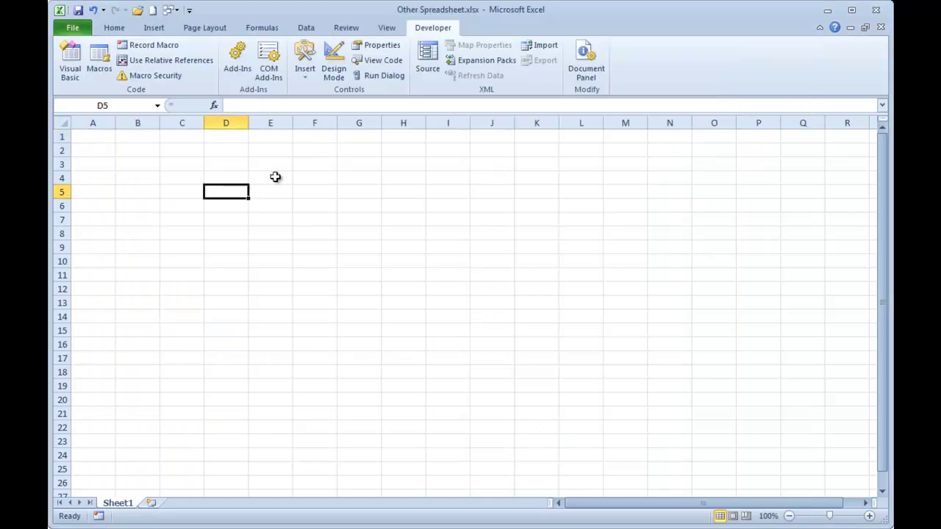
click(94, 136)
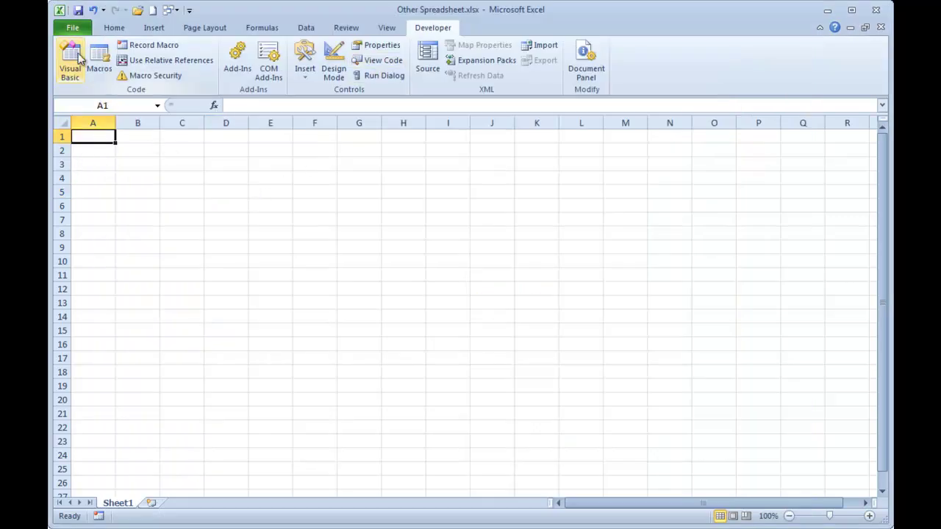
click(72, 28)
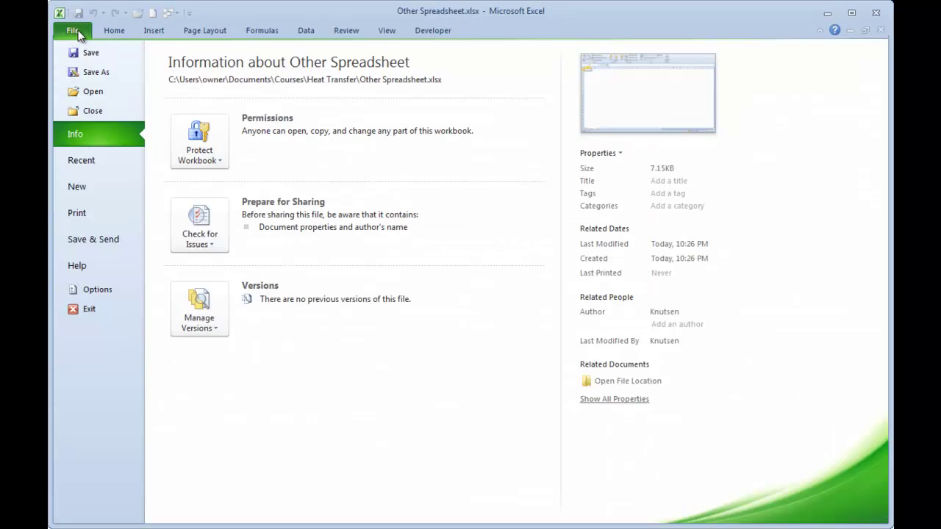
click(97, 72)
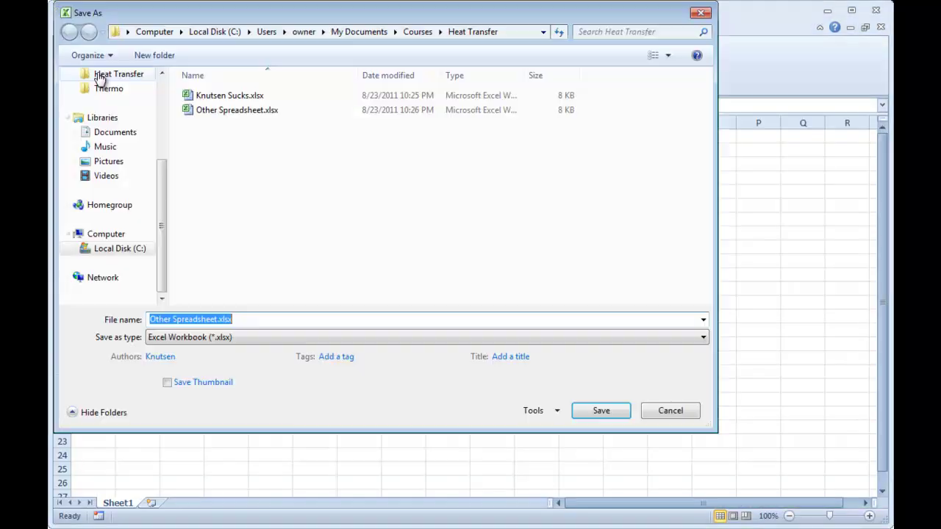
click(230, 339)
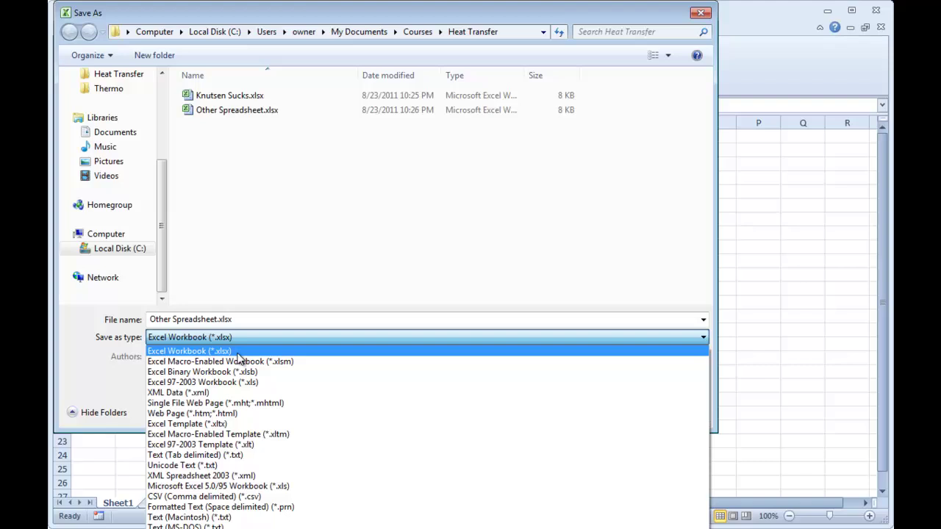
click(236, 363)
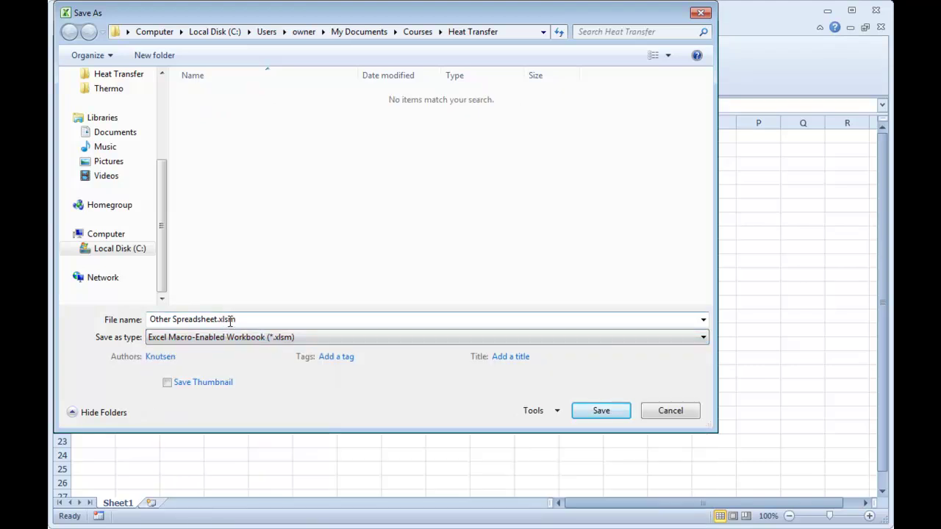
click(601, 411)
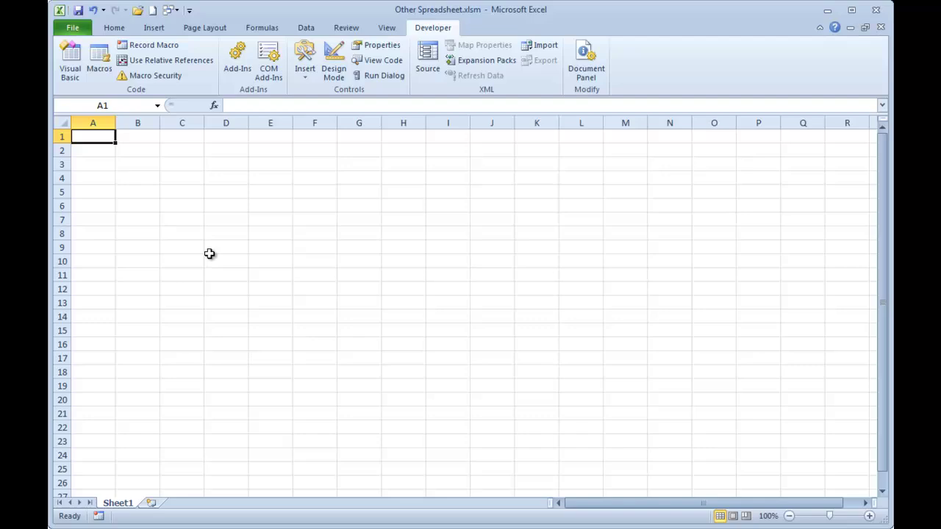
Step: Enter 1, 2, 3 in A1:A3 and extend the series down to 10 in A10
text(1)
key(Return)
text(23)
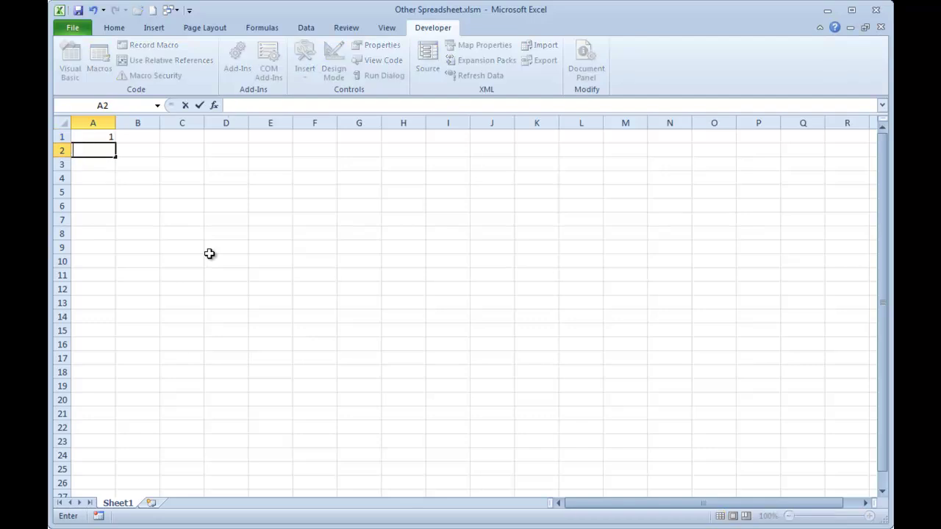
text(2)
key(Return)
text(3)
key(Return)
key(Up)
key(Up)
key(Up)
key(shift+Down)
key(shift+Down)
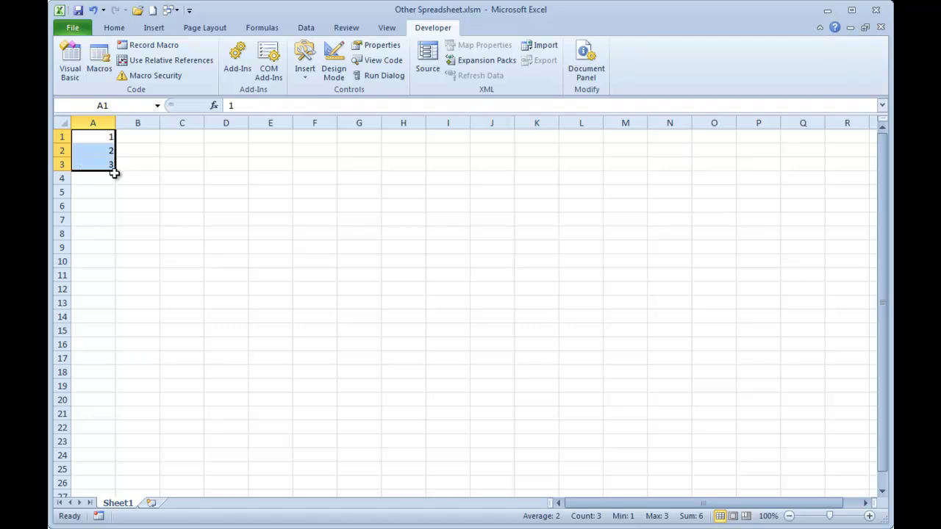
drag(115, 170, 116, 267)
Step: Enter =A1^2 in B1 and fill it down through B10 with Ctrl+D
click(133, 138)
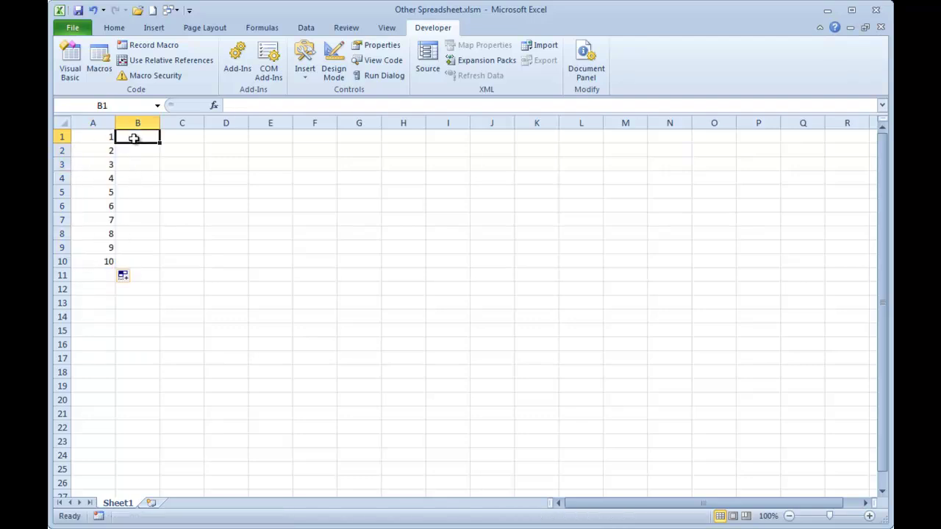
text(=)
key(Left)
text(^)
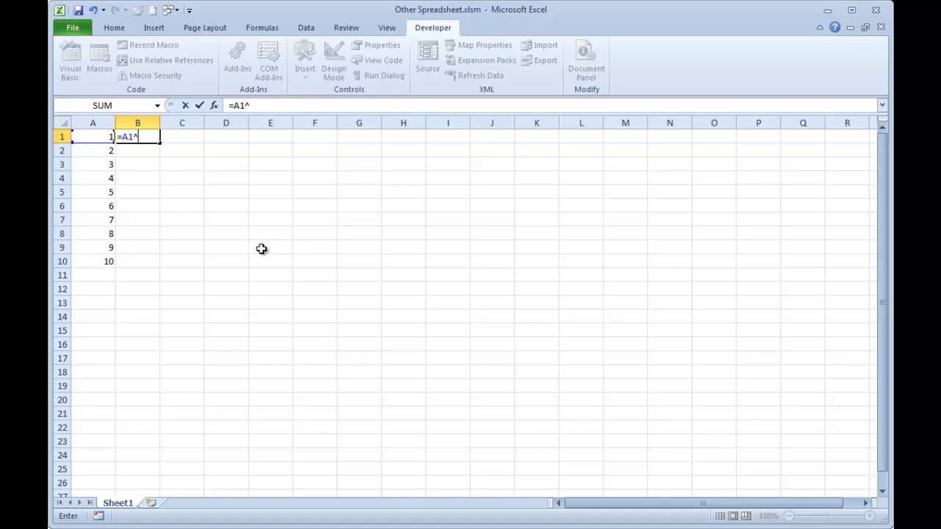
key(Return)
key(Left)
key(ctrl+Down)
key(Right)
key(ctrl+shift+Up)
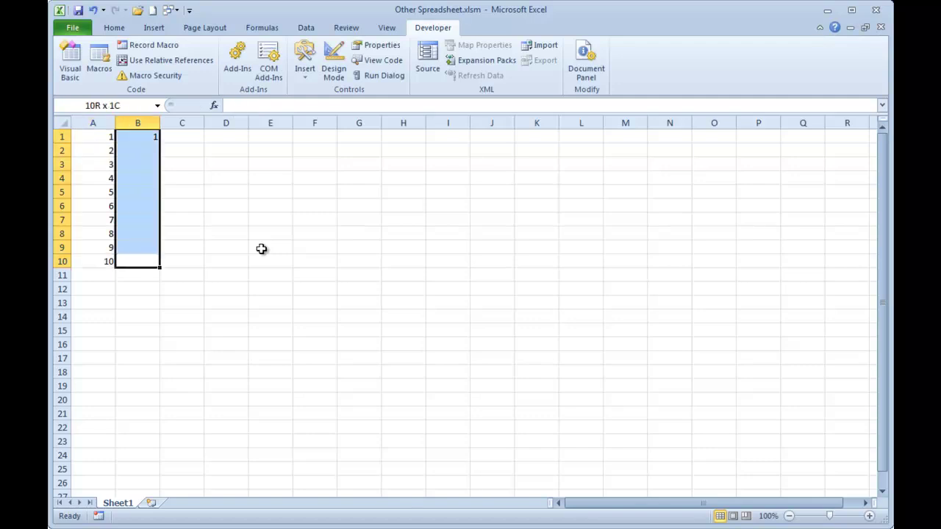
key(ctrl+d)
key(Up)
key(ctrl+Home)
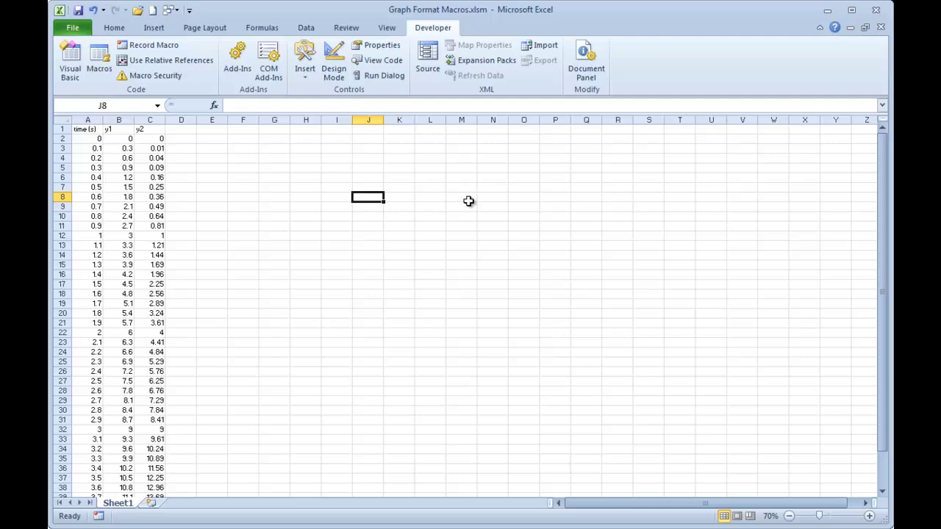
Step: Close Graph Format Macros.xlsm, choosing Don't Save to discard its changes
key(ctrl+Tab)
key(ctrl+Tab)
key(ctrl+Tab)
key(ctrl+Tab)
key(ctrl+Tab)
key(ctrl+Tab)
key(ctrl+Tab)
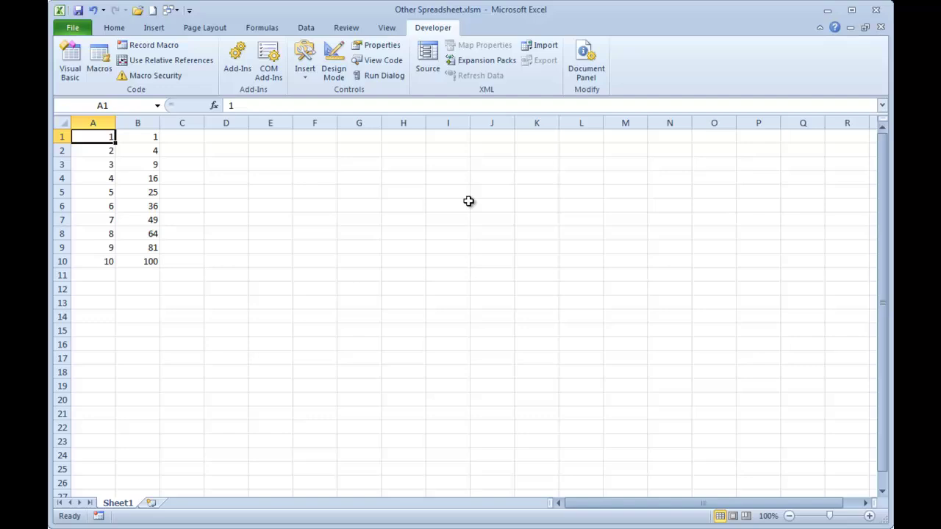
key(ctrl+Tab)
key(ctrl+Tab)
key(ctrl+Tab)
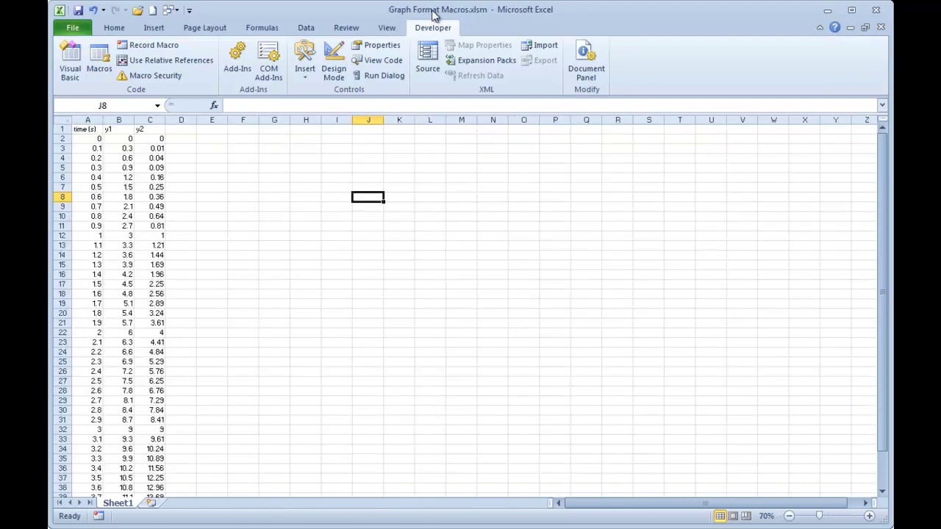
click(881, 28)
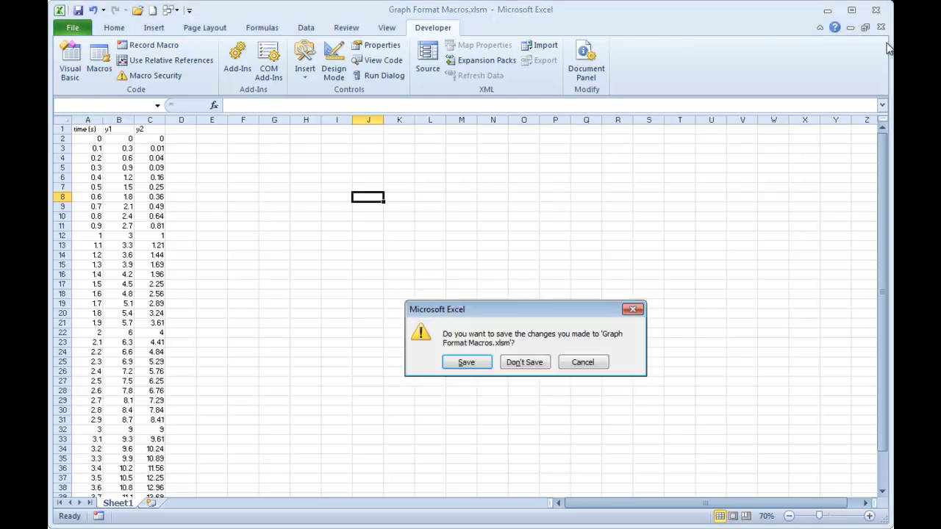
click(544, 361)
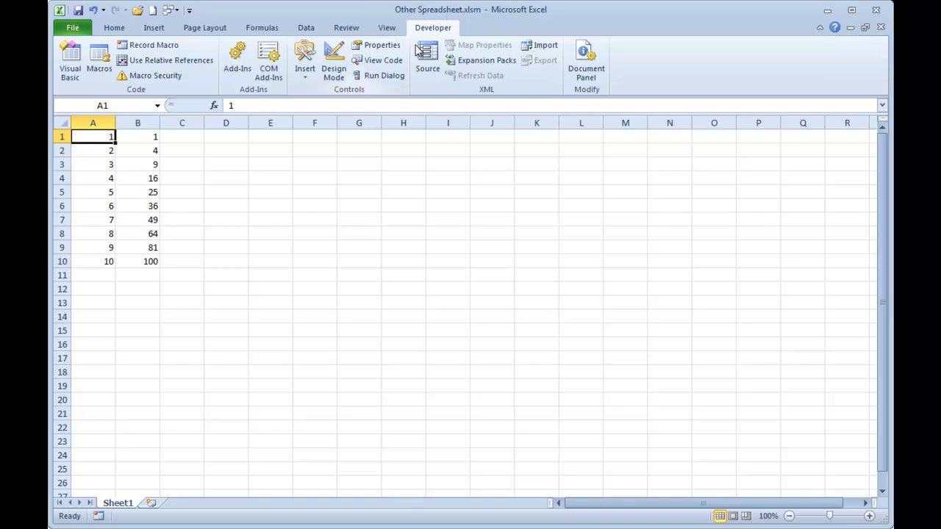
key(alt+F11)
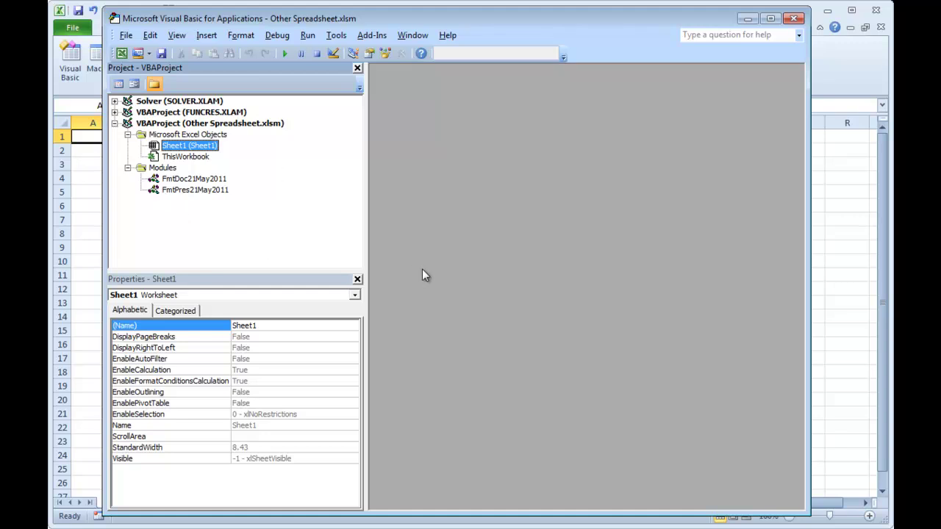
key(alt+F11)
Step: Insert a Scatter with Straight Lines chart of A1:B10 and move it beside the data
drag(94, 139, 141, 258)
click(153, 28)
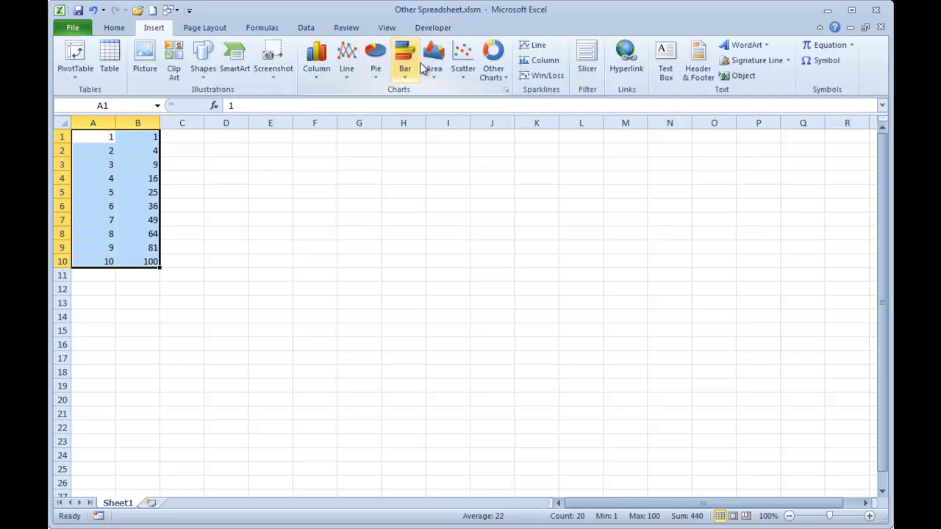
click(463, 63)
click(473, 193)
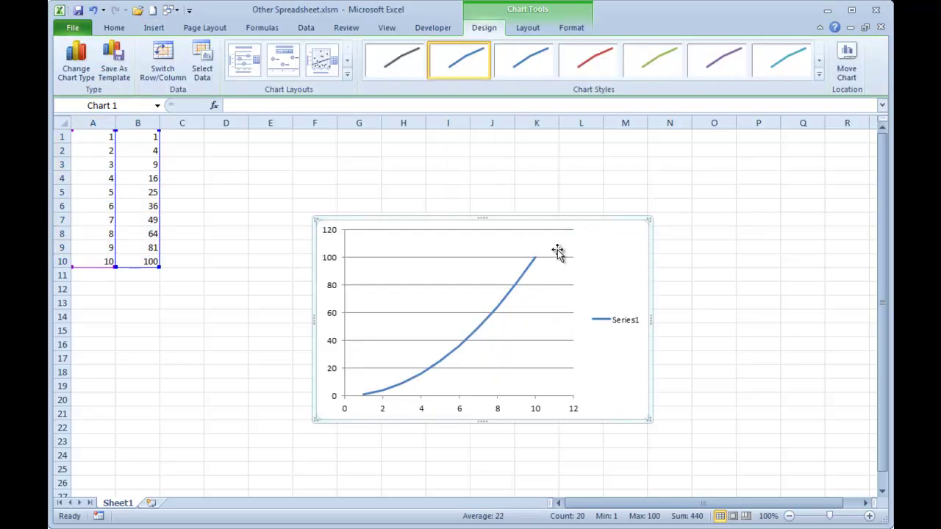
drag(406, 224, 457, 205)
Step: Enter the cube formula =A1^3 in C1 and fill it down to C10
click(193, 134)
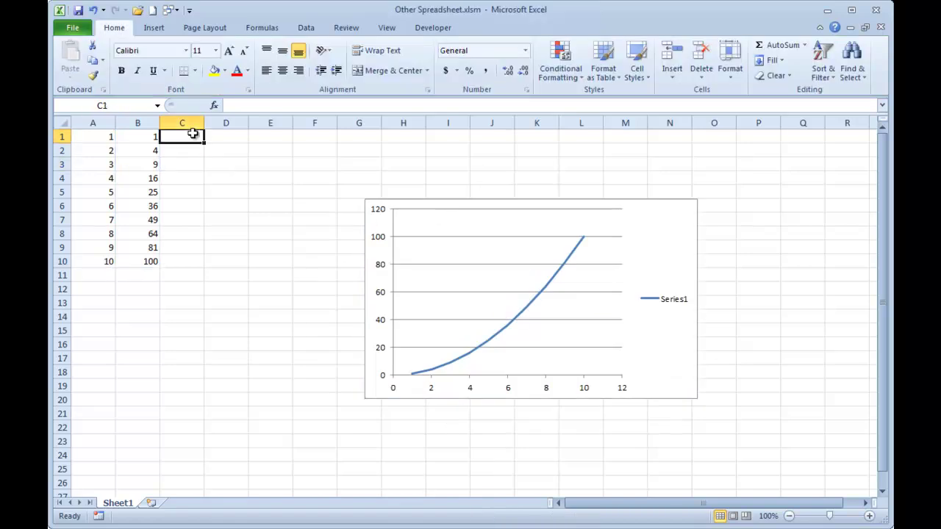
text(=)
key(Left)
key(Left)
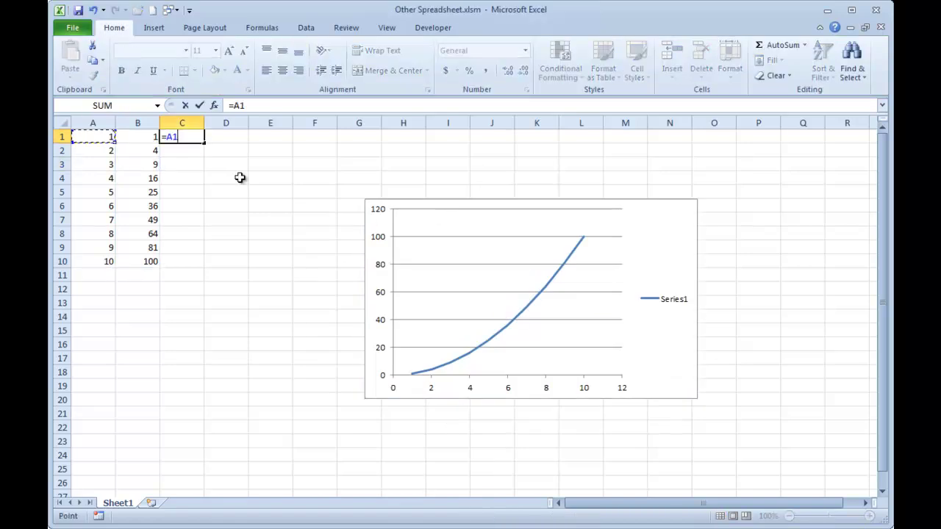
text(^2)
key(Return)
key(Left)
key(ctrl+Down)
key(Right)
key(ctrl+shift+Up)
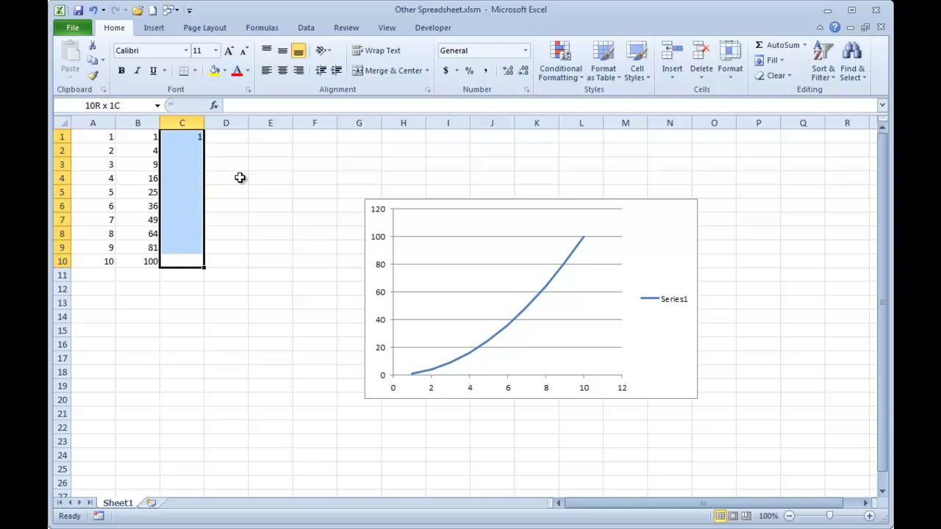
key(ctrl+d)
click(243, 167)
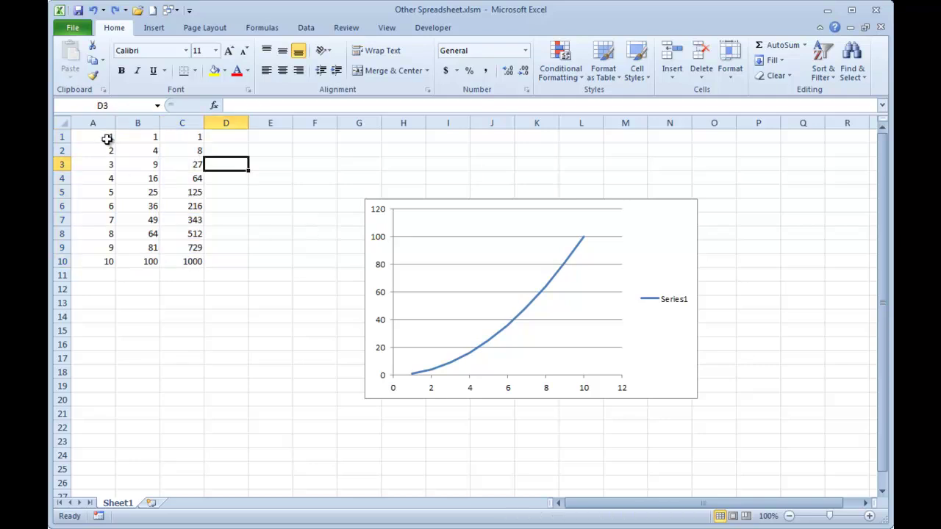
Step: Copy A1:A10 and C1:C10 and Paste Special them into the chart as a new series, first column as x values
drag(106, 139, 103, 260)
drag(182, 138, 184, 262)
key(ctrl+c)
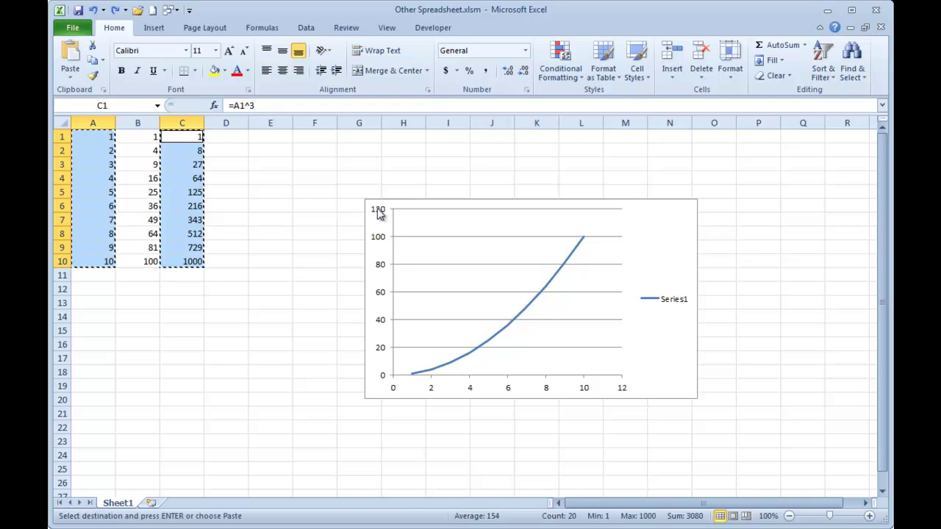
click(395, 206)
click(71, 74)
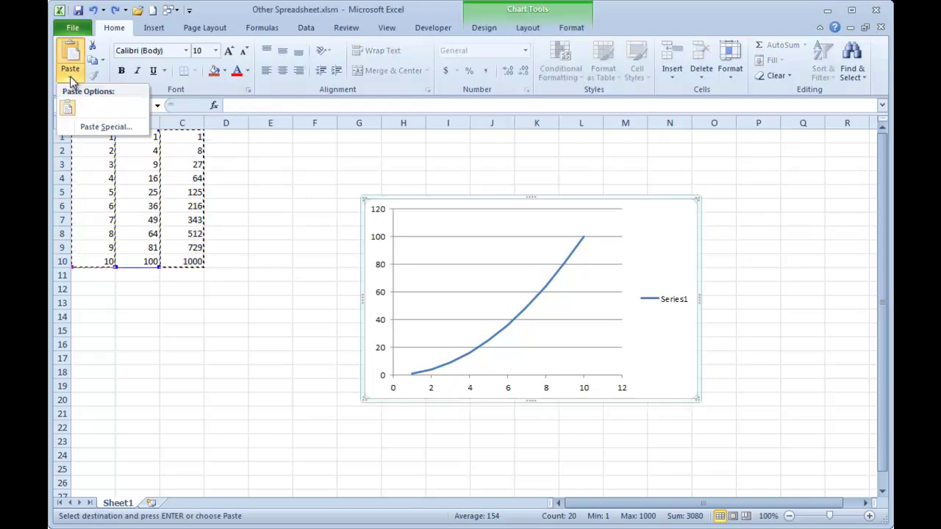
click(87, 127)
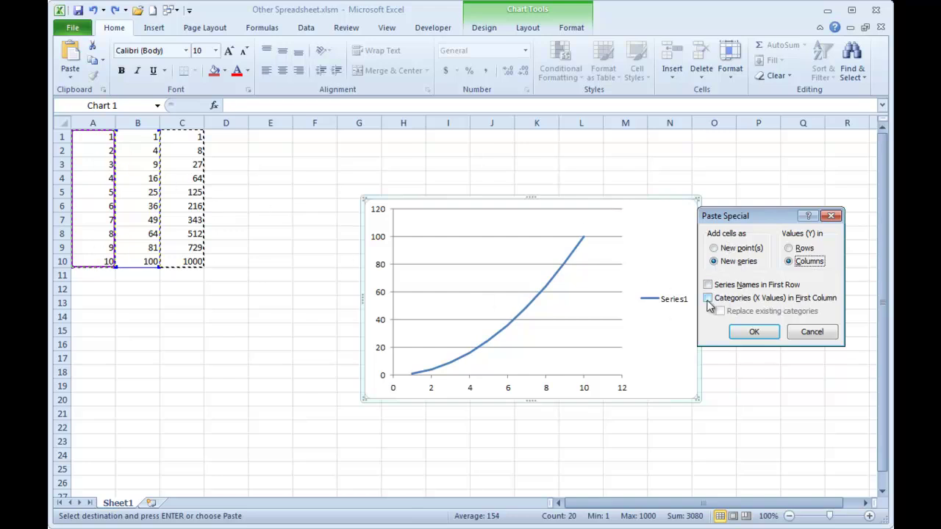
click(709, 301)
click(757, 332)
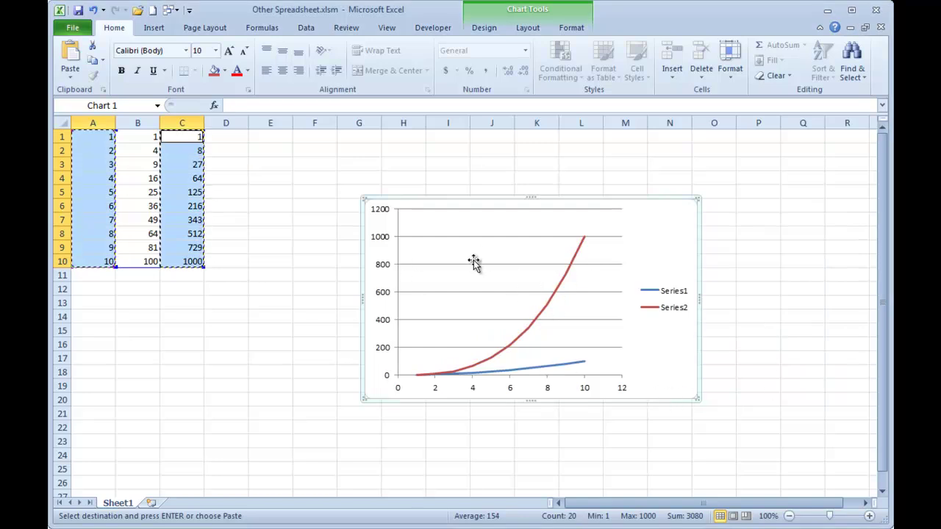
Step: Run the FmtChart_Document macro on the selected chart
click(448, 164)
click(451, 206)
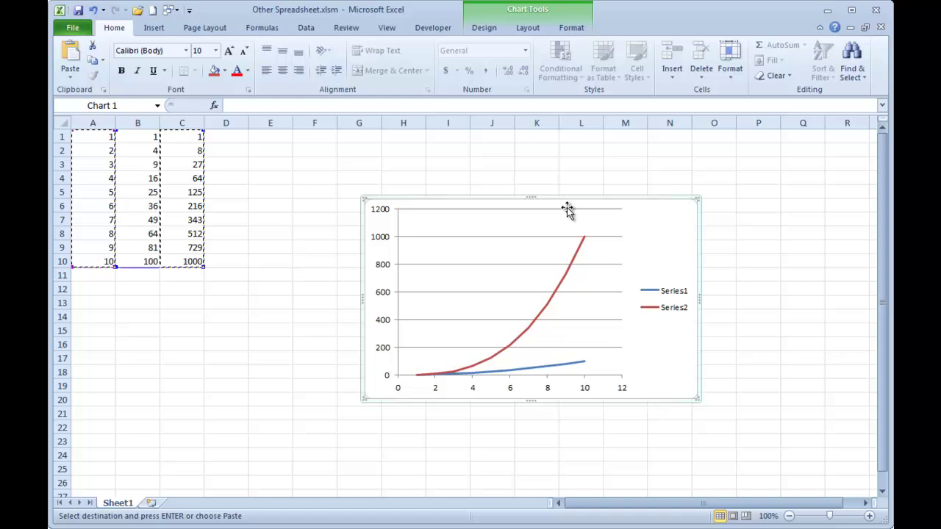
click(622, 159)
key(Escape)
click(647, 210)
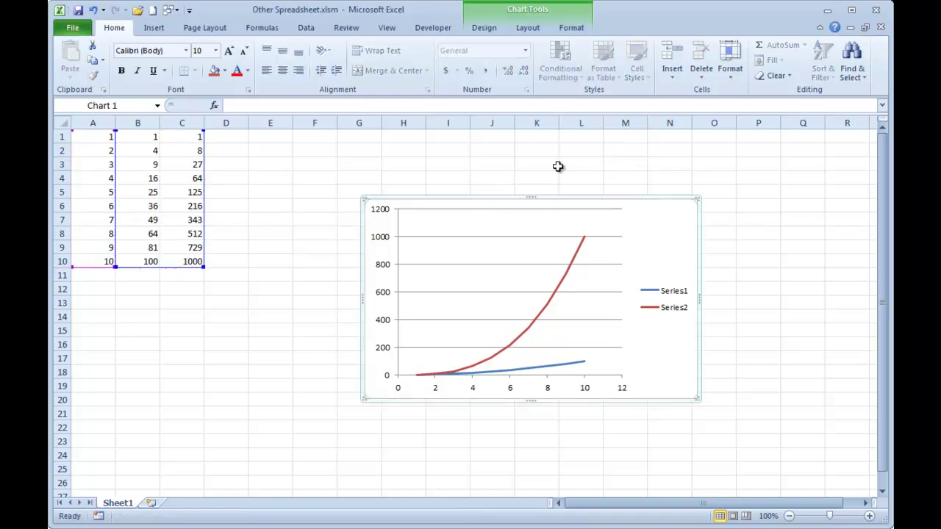
click(438, 32)
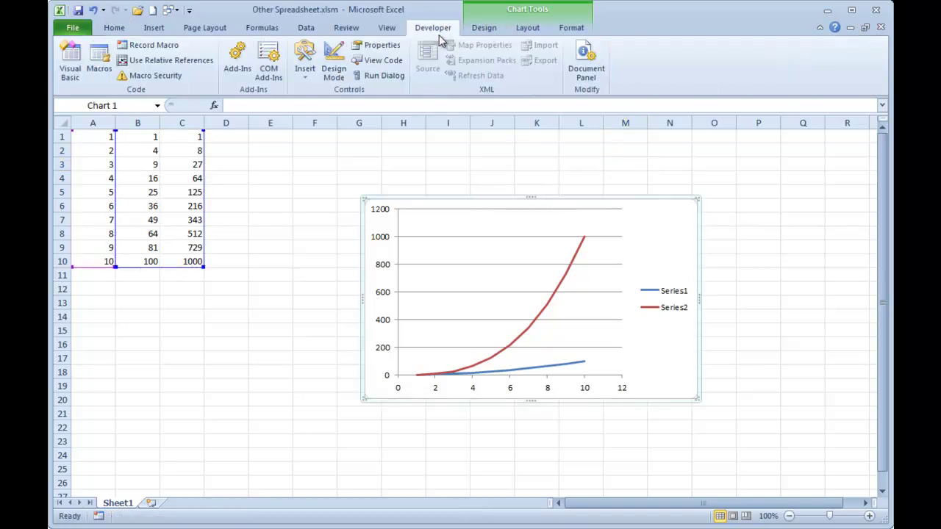
click(99, 59)
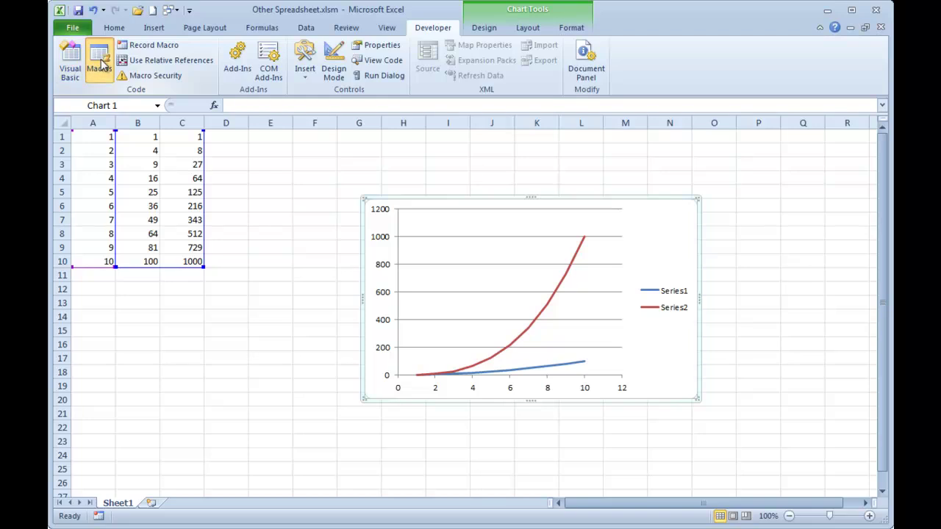
drag(739, 168, 606, 167)
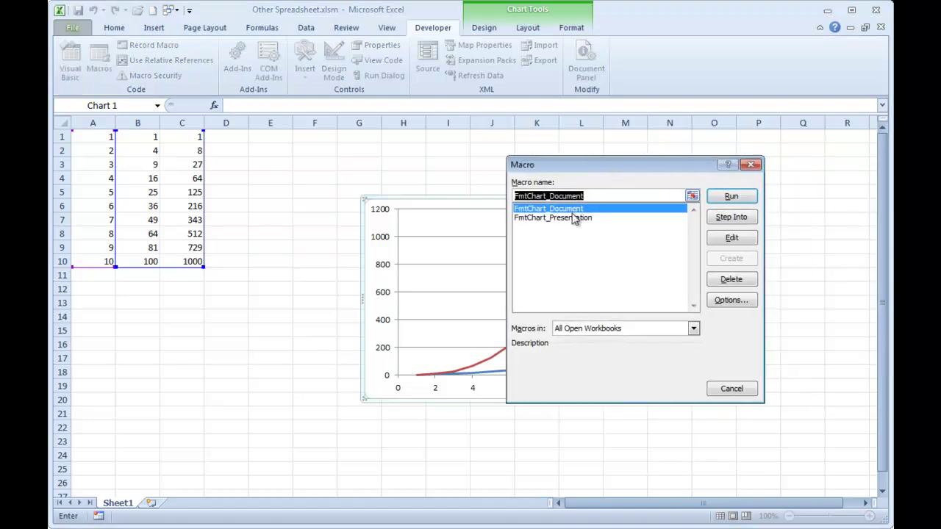
click(720, 386)
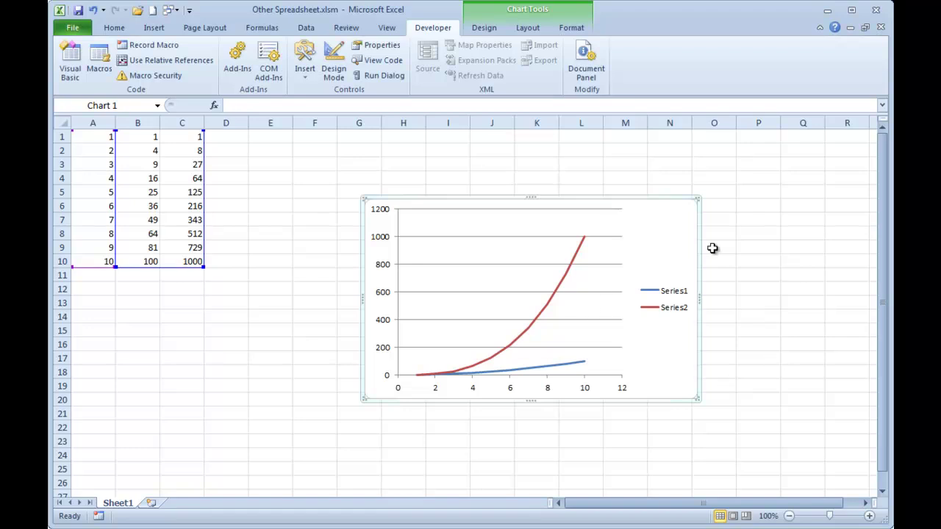
key(alt+F8)
drag(636, 173, 687, 157)
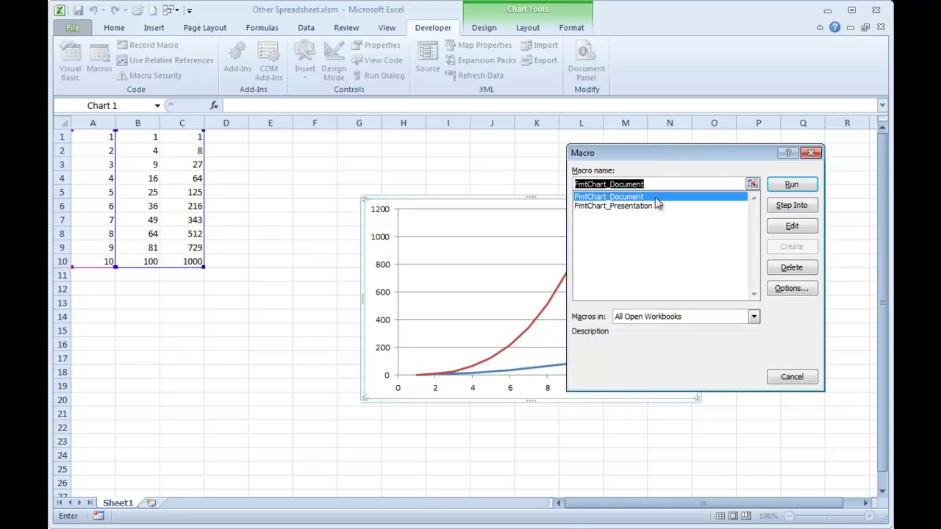
click(786, 188)
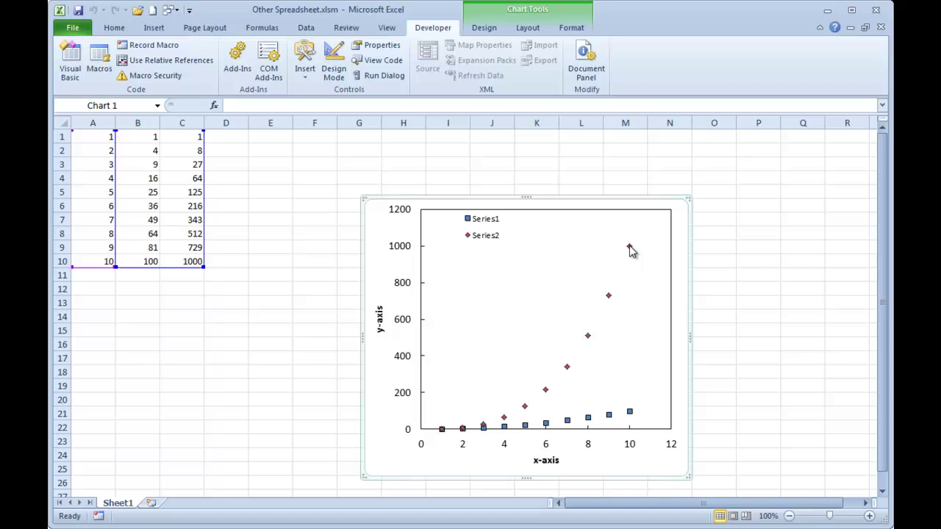
Step: Delete the legend and draw the red series as a solid line with no markers
click(491, 239)
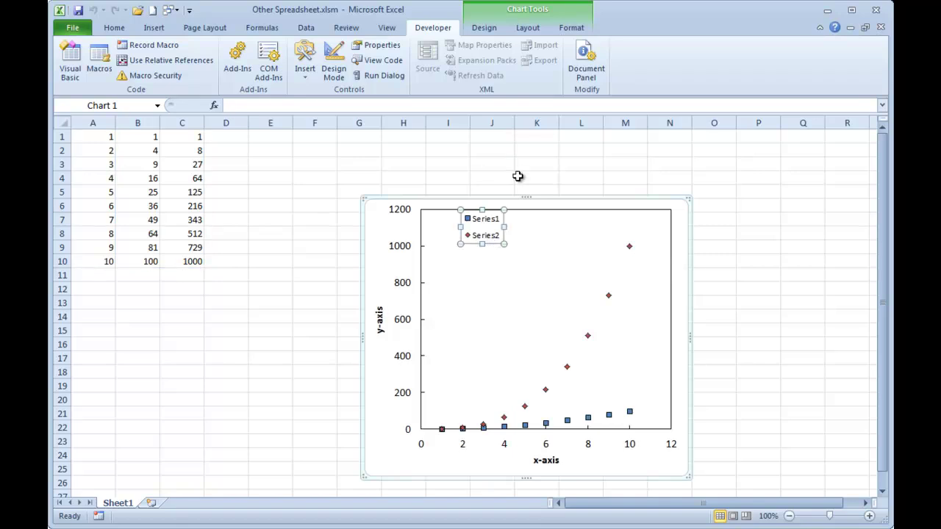
key(Delete)
double_click(629, 246)
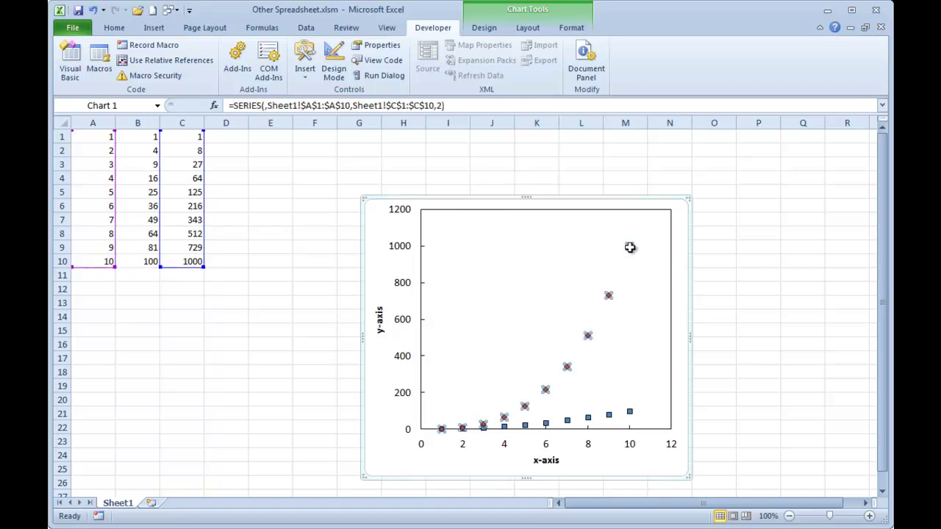
click(383, 114)
drag(448, 76, 162, 47)
click(175, 116)
click(103, 120)
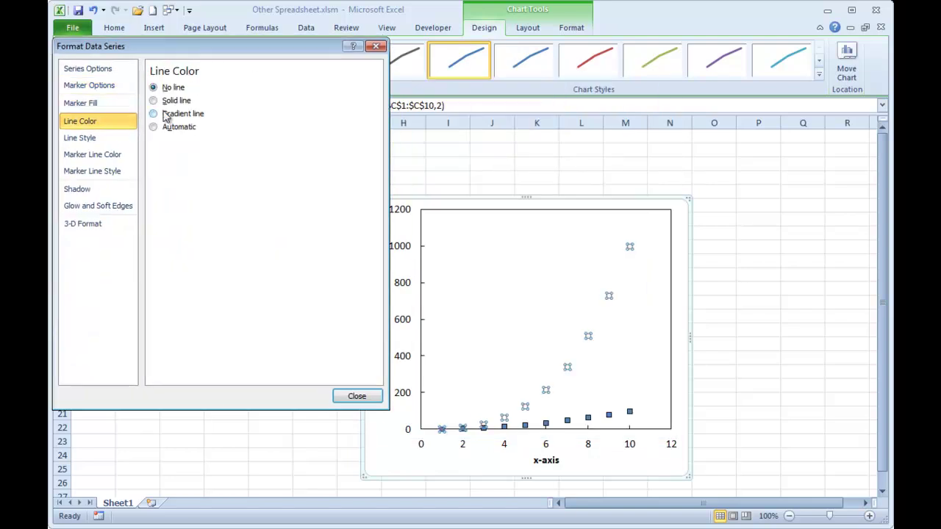
click(170, 103)
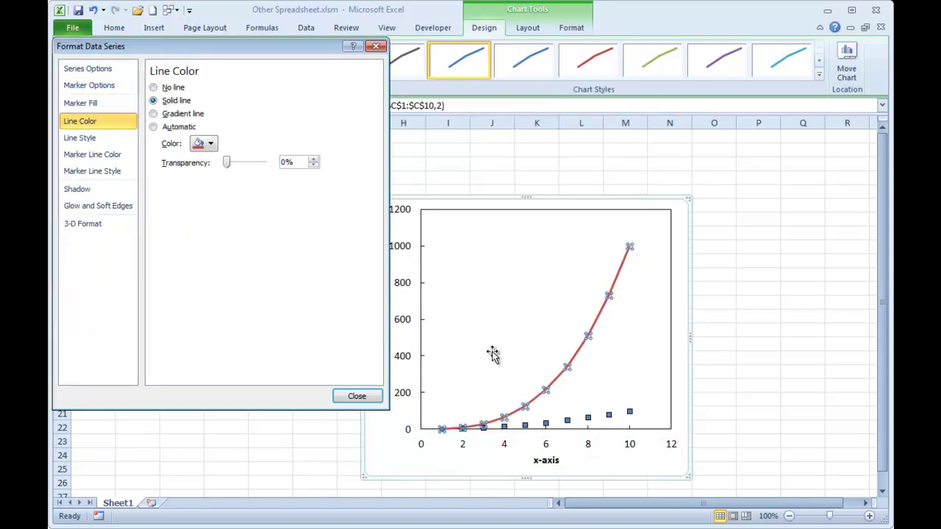
Step: Draw the blue series as a solid line with marker type None
click(569, 423)
click(92, 86)
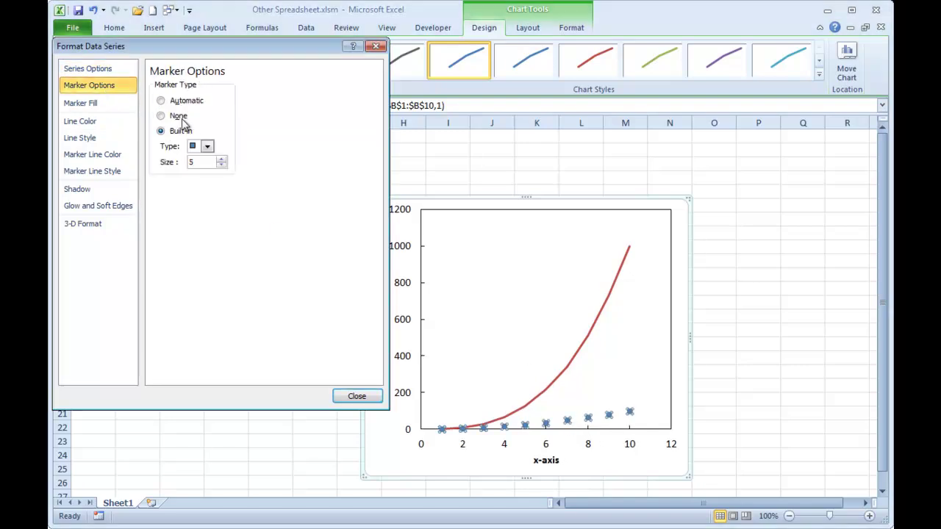
click(161, 116)
click(103, 121)
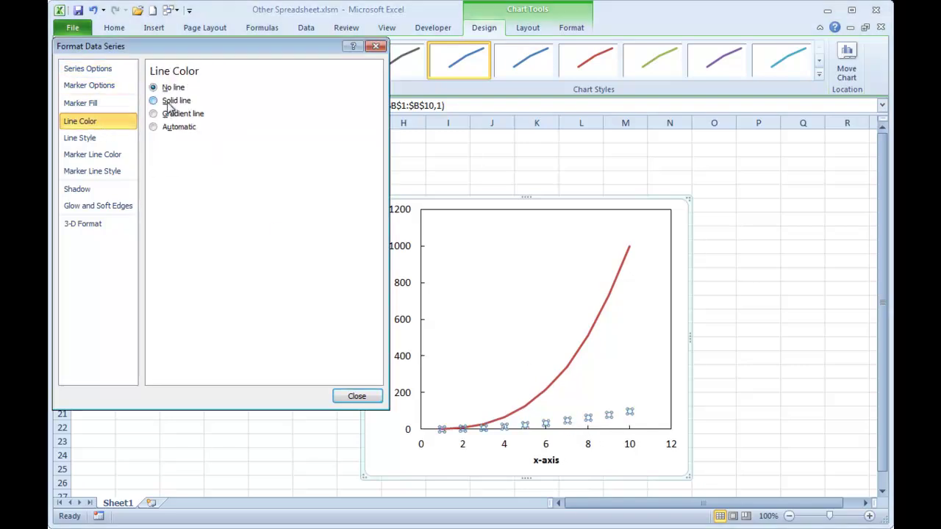
click(166, 100)
click(357, 396)
click(317, 372)
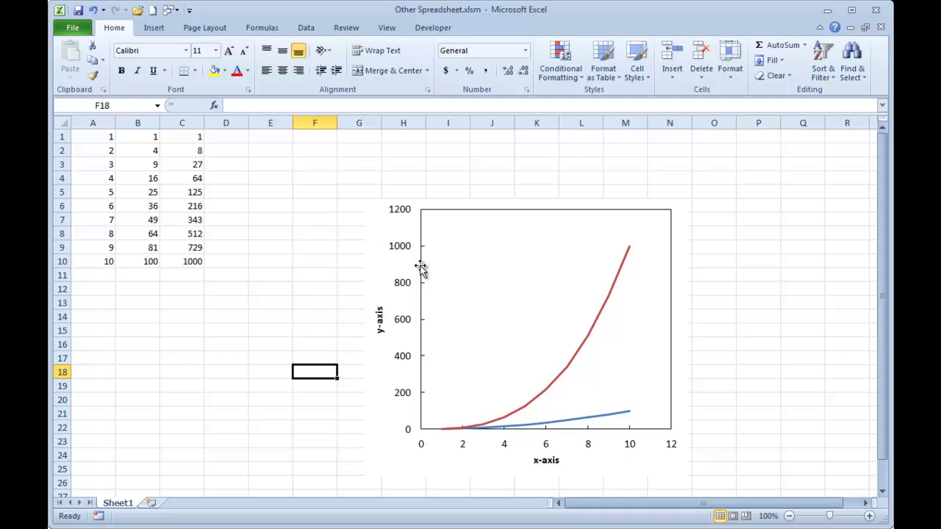
Step: Move the chart beside the data and Ctrl-drag a copy into columns L–R, undoing extra copies
drag(387, 261, 228, 199)
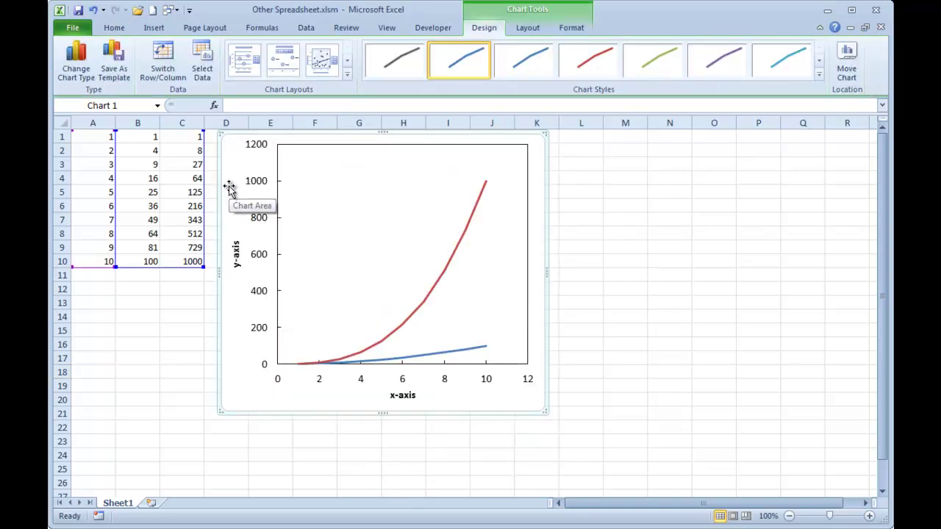
drag(229, 186, 564, 184)
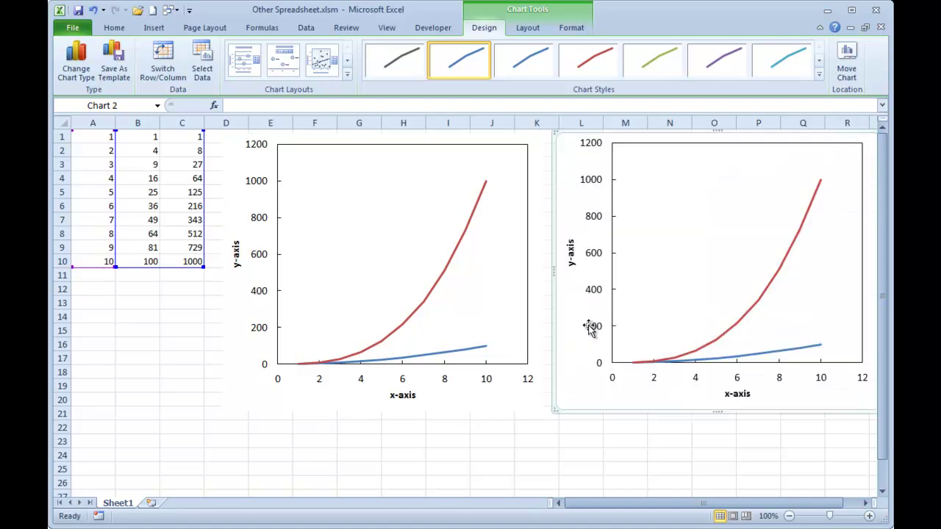
click(578, 429)
drag(633, 504, 662, 504)
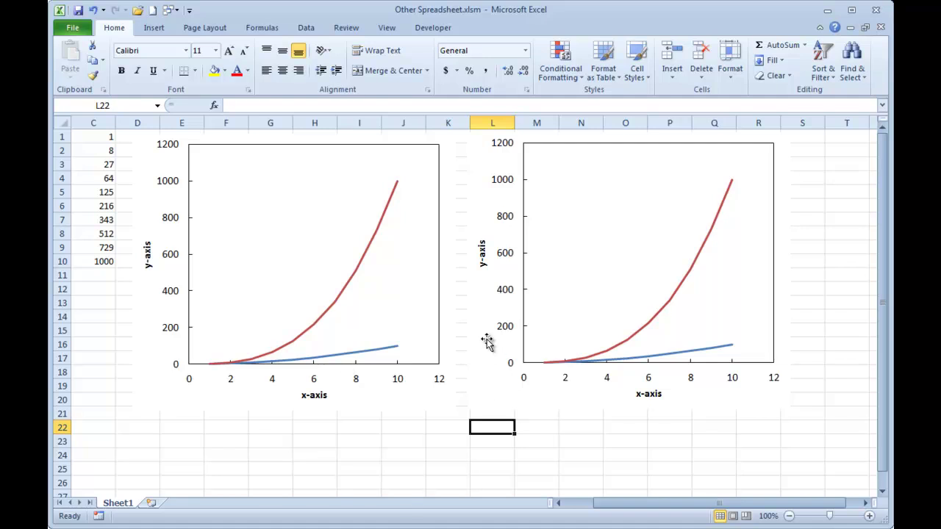
drag(492, 335, 494, 469)
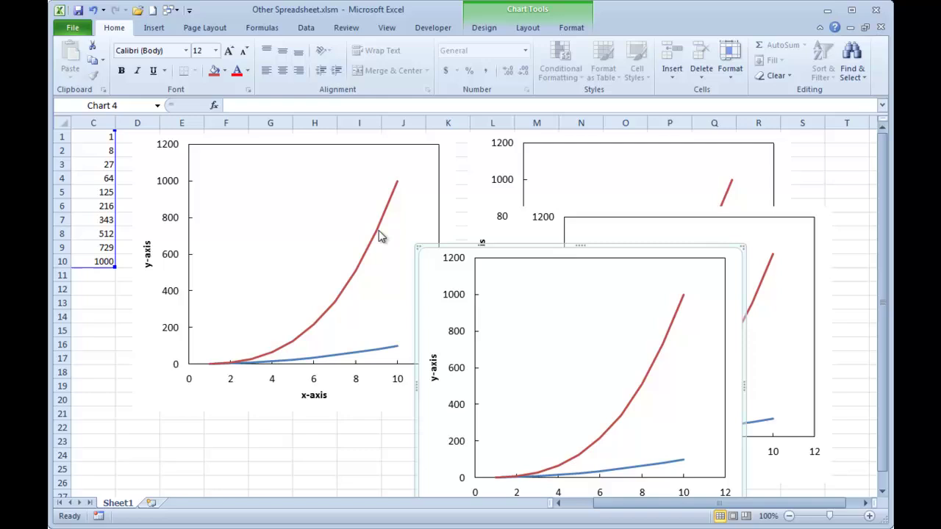
key(ctrl+z)
key(ctrl+z)
click(452, 441)
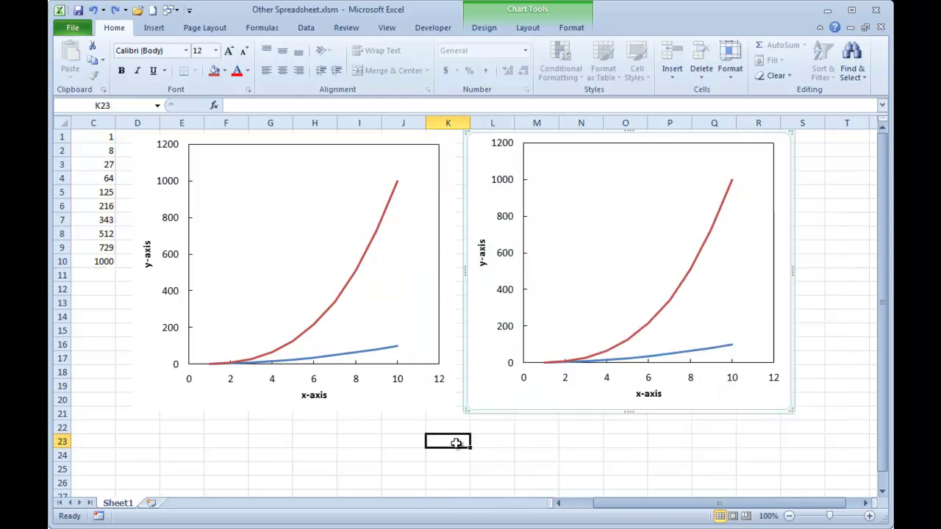
click(488, 397)
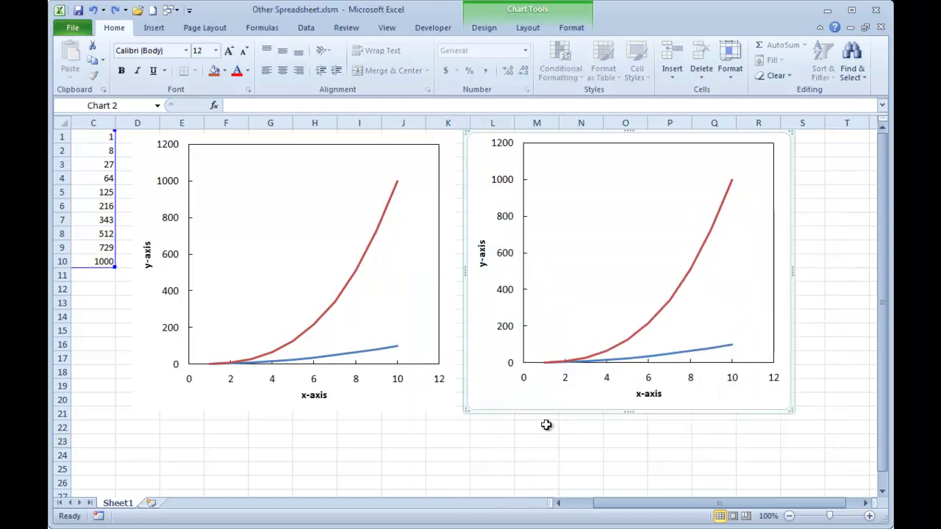
Step: Run the FmtChart_Presentation macro on the right-hand chart
key(alt+F8)
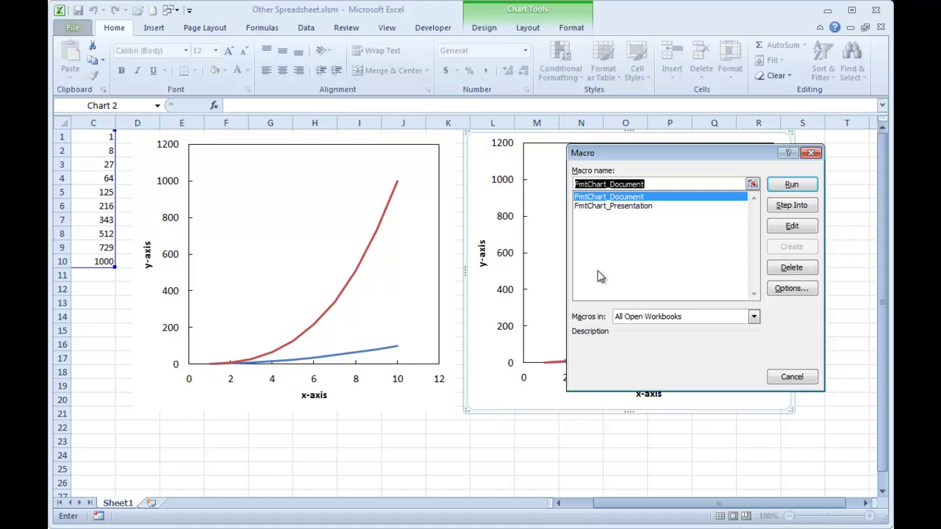
click(624, 207)
click(791, 184)
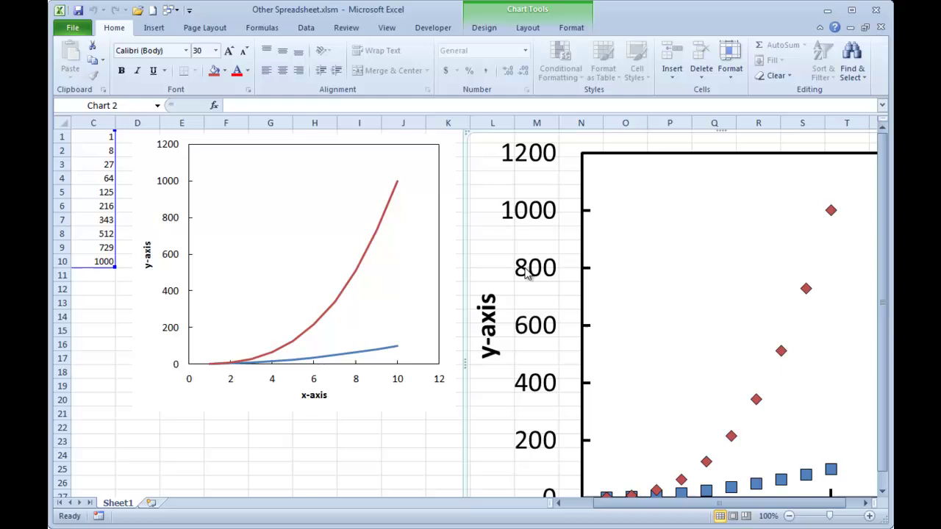
click(403, 440)
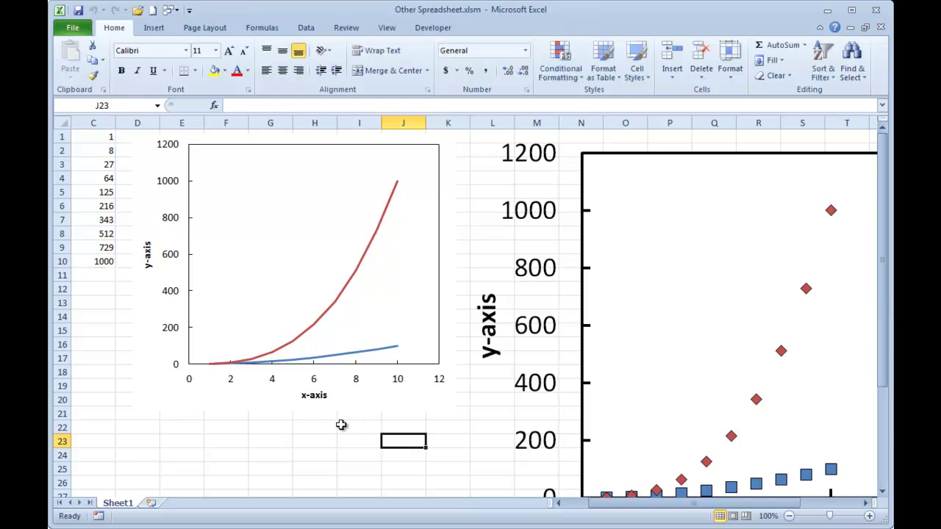
scroll(341, 425, down, 2)
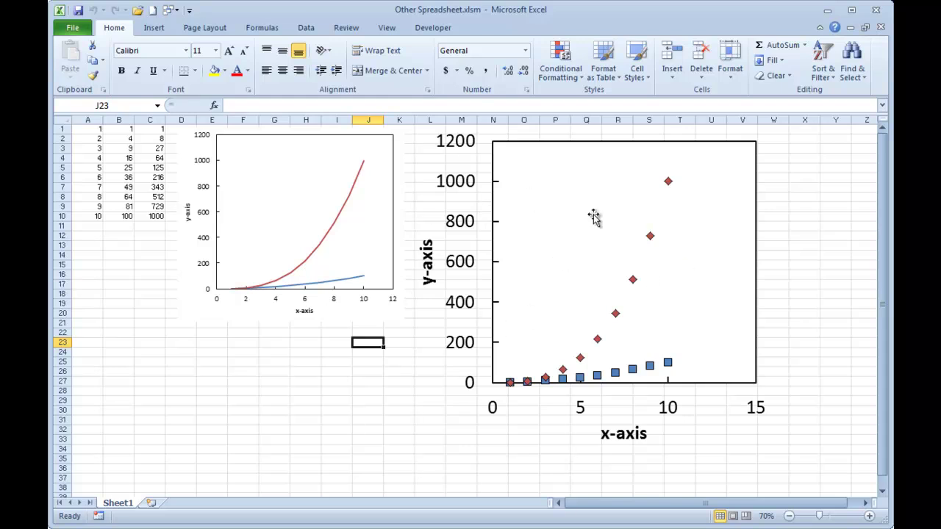
Step: Draw the presentation chart's red series as a solid line with no markers
double_click(617, 314)
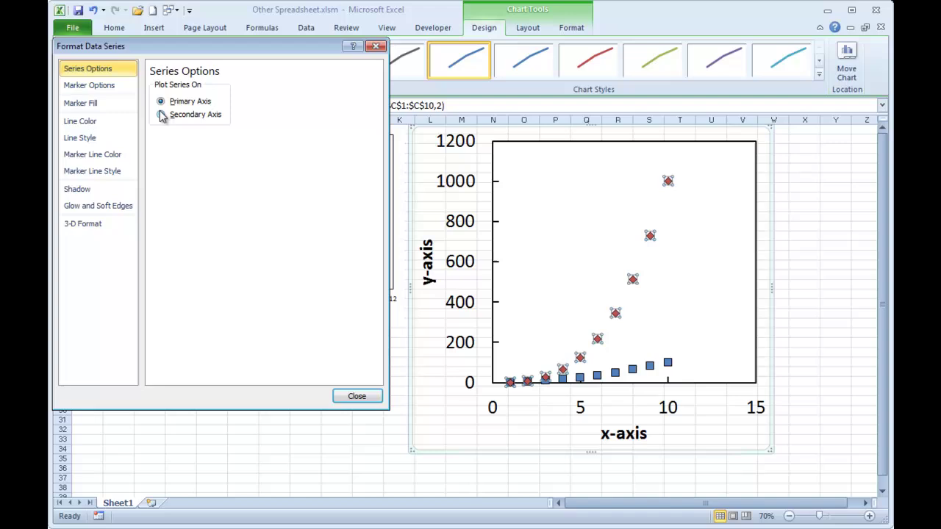
click(88, 85)
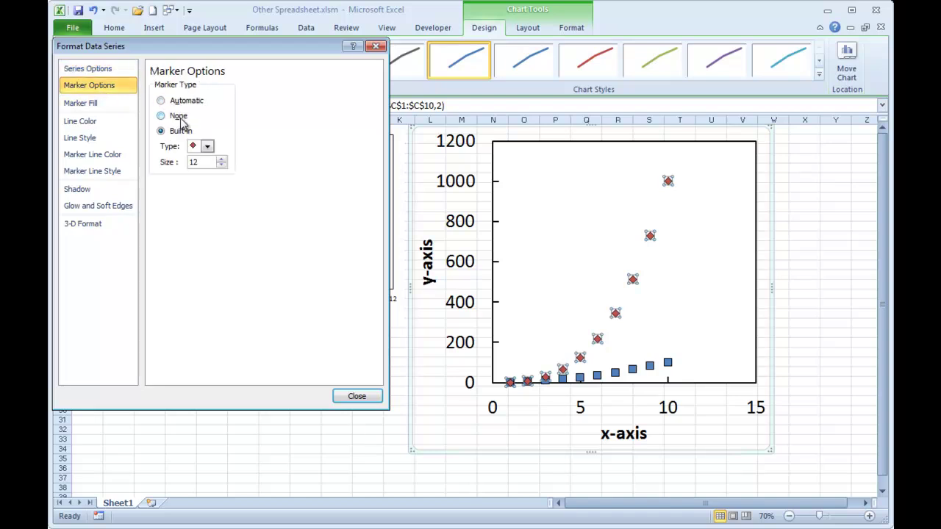
click(161, 116)
click(102, 123)
click(162, 102)
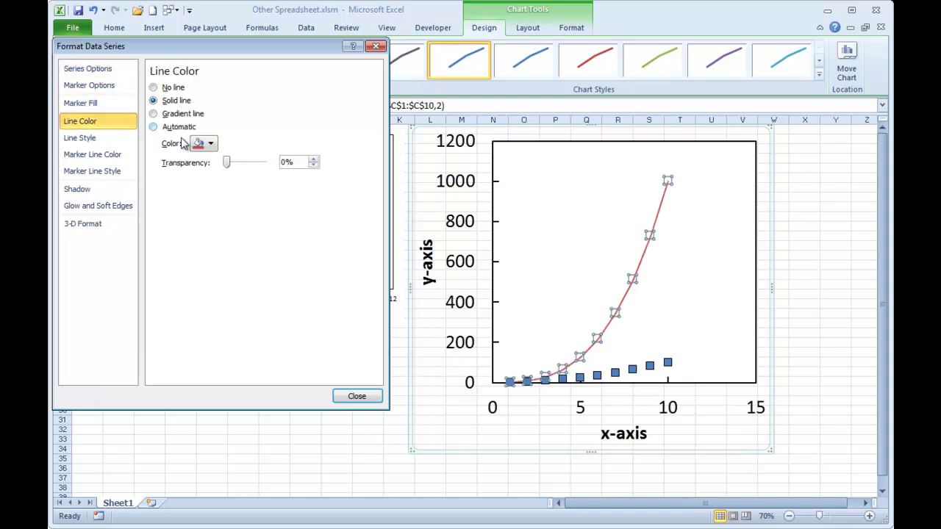
Step: Draw the blue series as a solid line without markers, then compare both charts
click(615, 373)
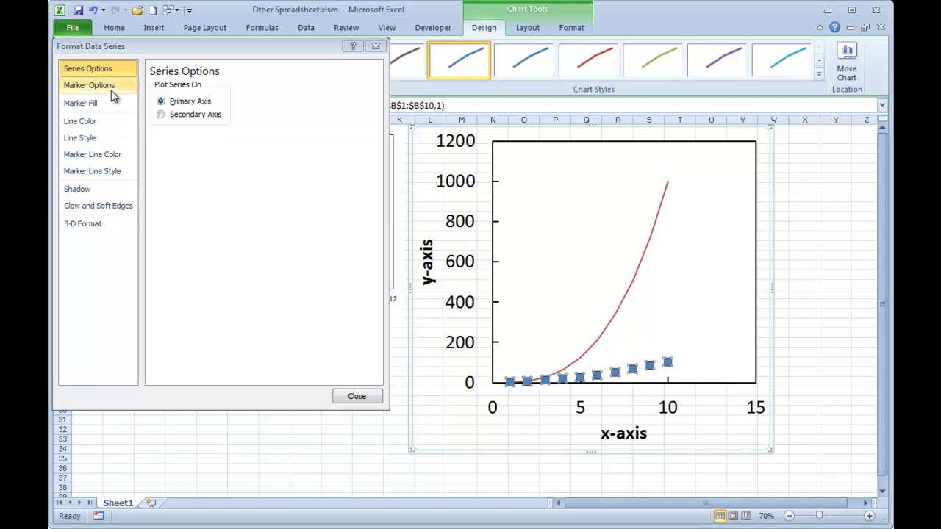
click(118, 86)
click(180, 117)
click(105, 122)
click(182, 103)
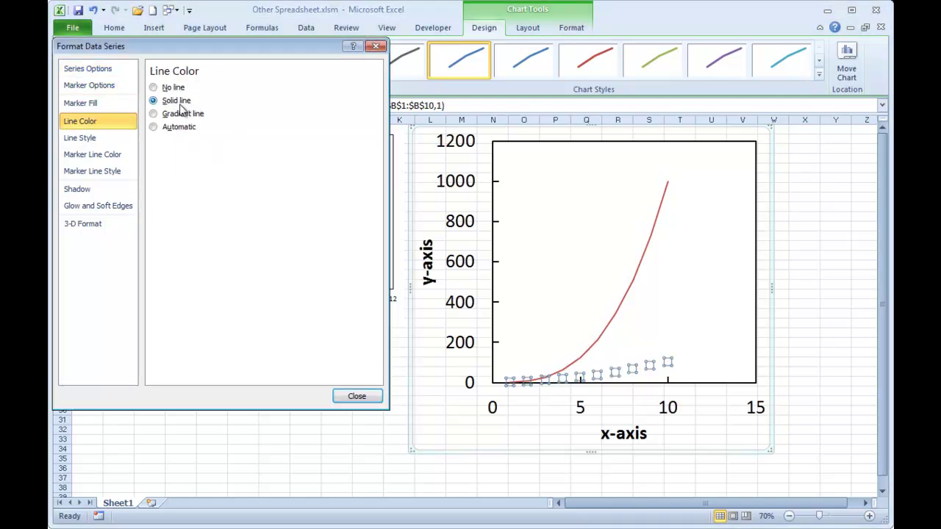
click(373, 399)
click(309, 372)
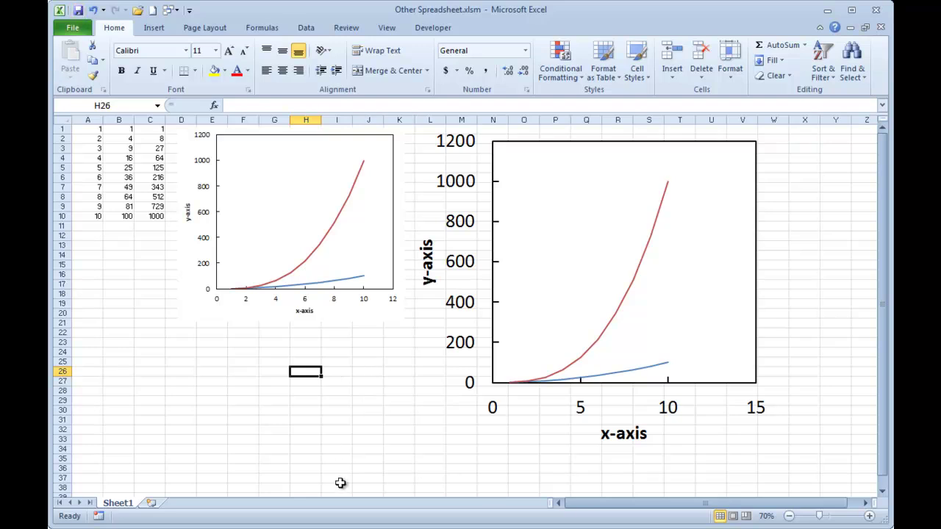
click(445, 391)
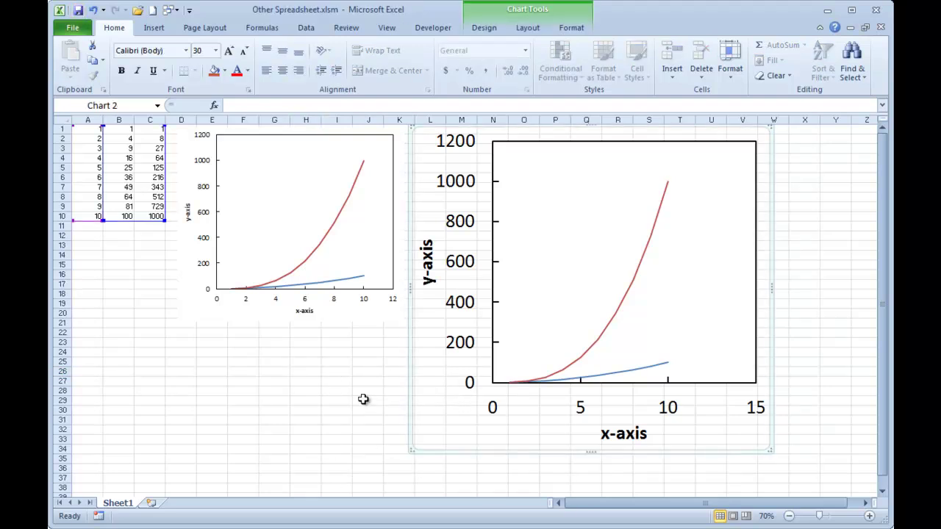
click(318, 315)
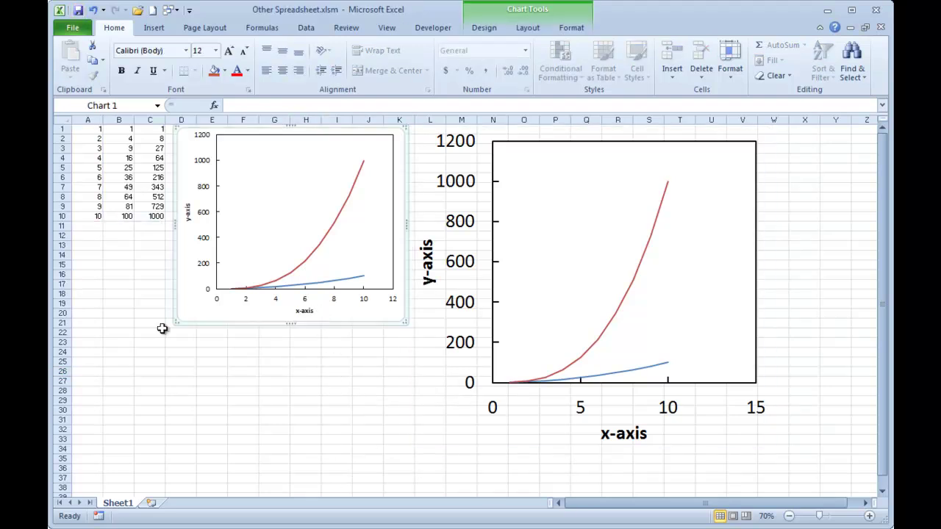